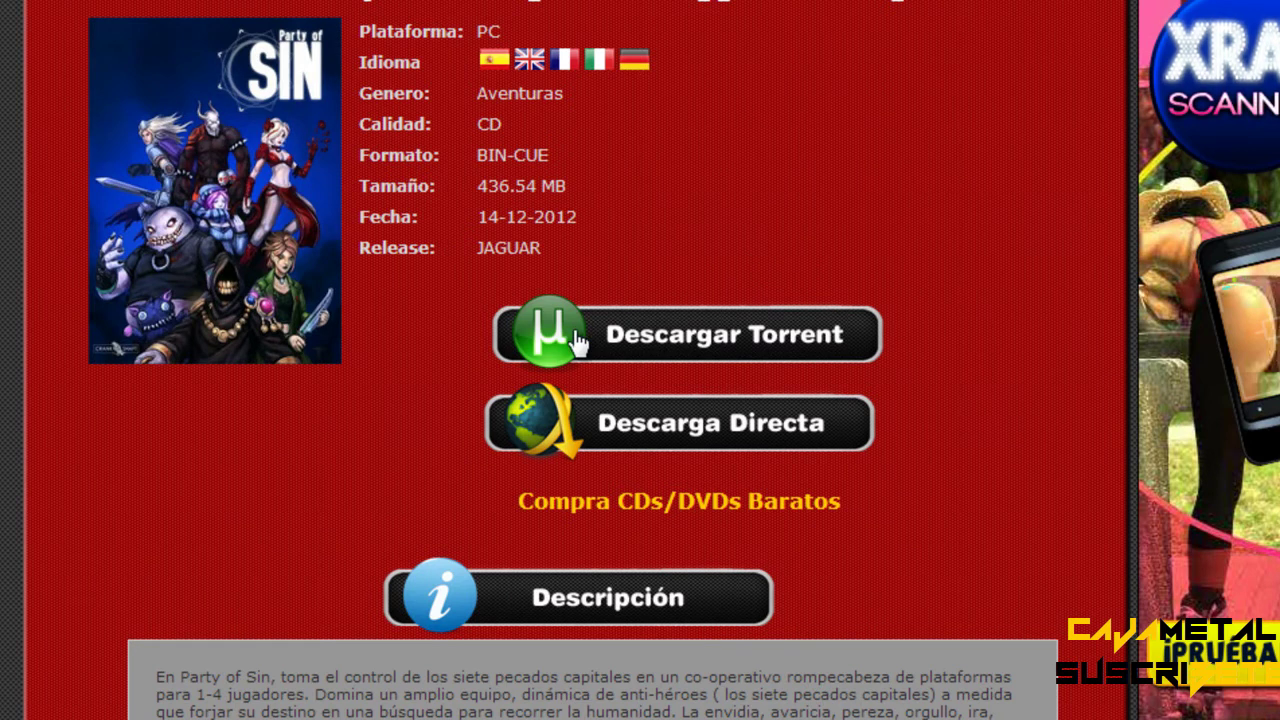
# Start the Party of Sin torrent download and cancel its transfer in Ares
pyautogui.click(578, 342)
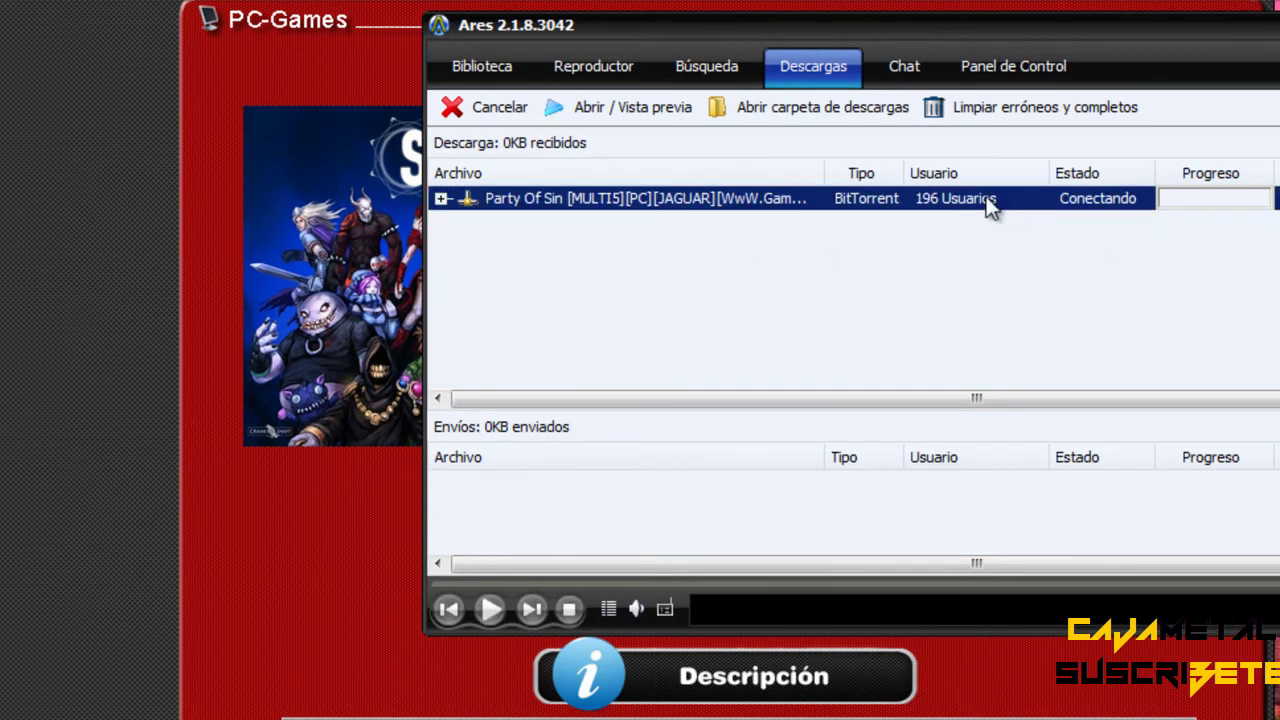
pyautogui.rightClick(672, 210)
pyautogui.click(762, 320)
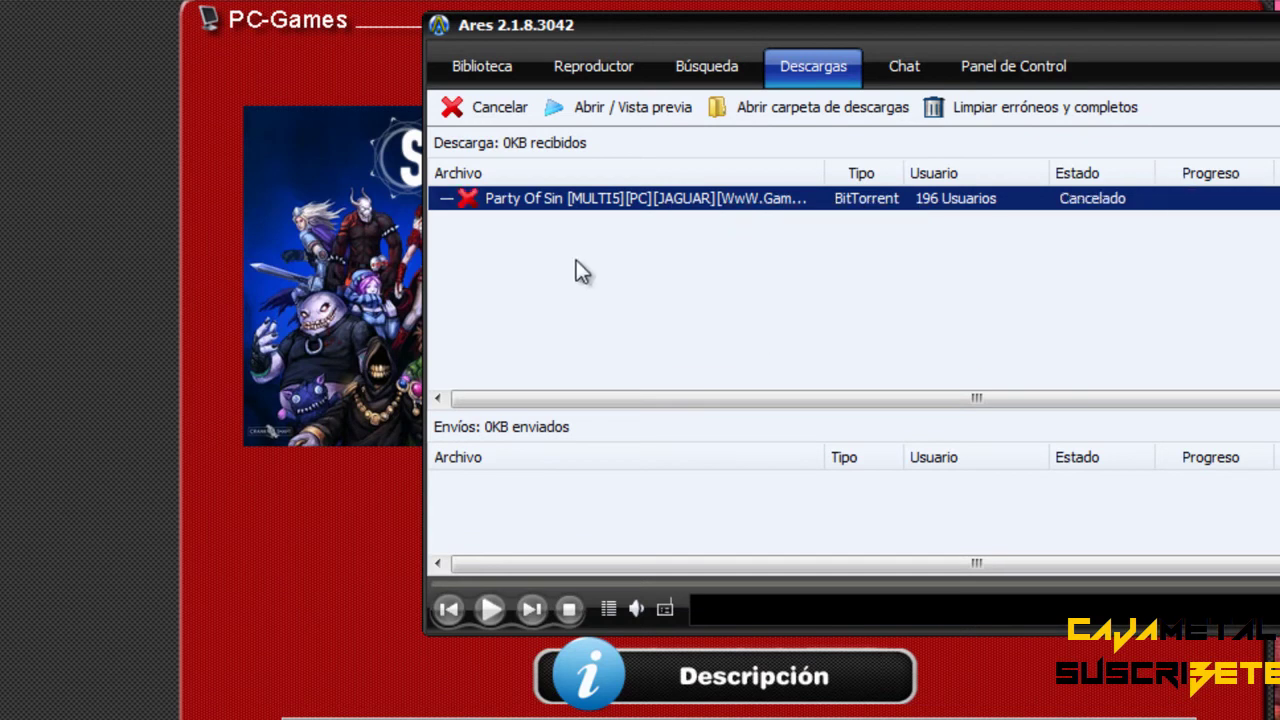
pyautogui.rightClick(560, 281)
pyautogui.click(633, 328)
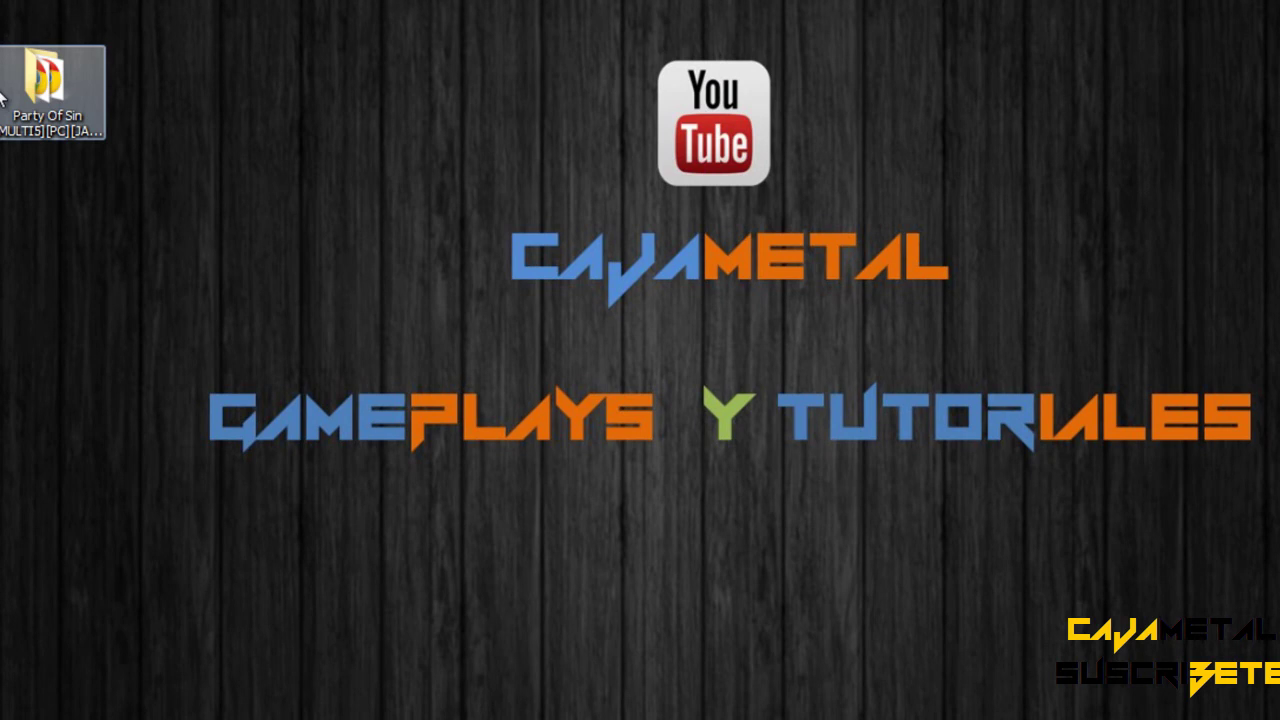
# Open the Party Of Sin folder on the desktop and extract the first psin-jaguar WinRAR archive in place
pyautogui.doubleClick(18, 95)
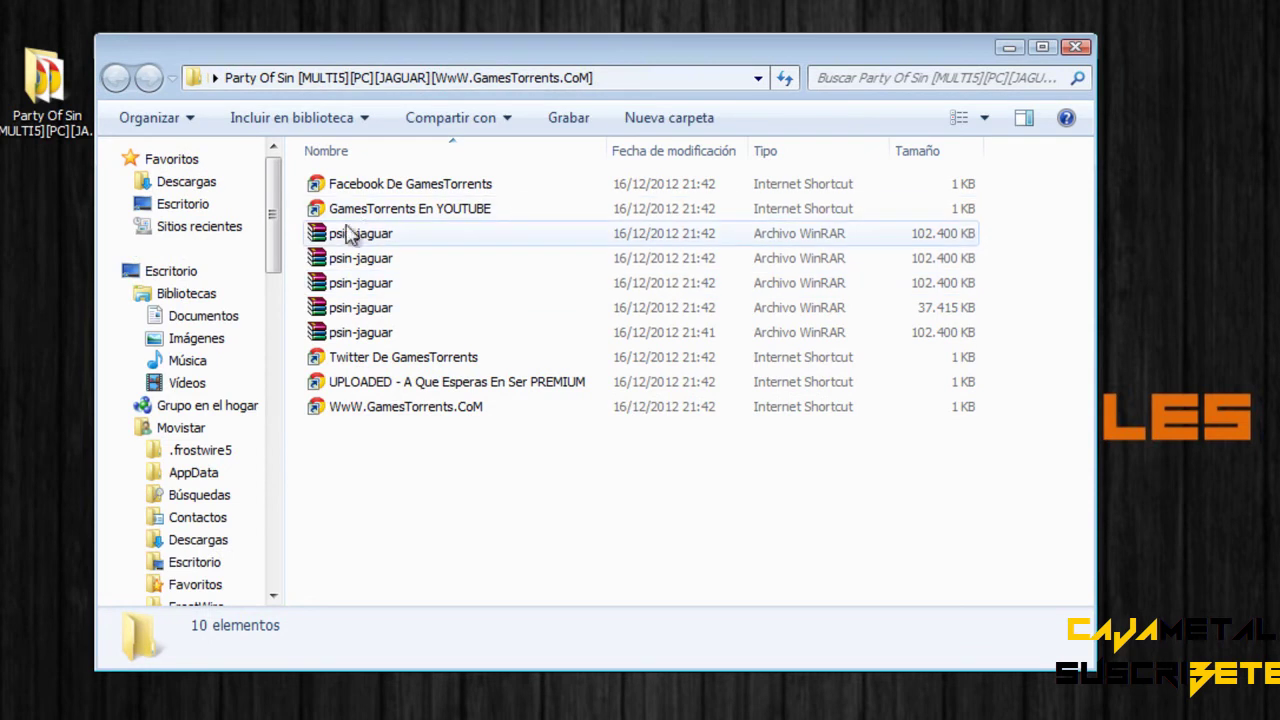
pyautogui.click(355, 237)
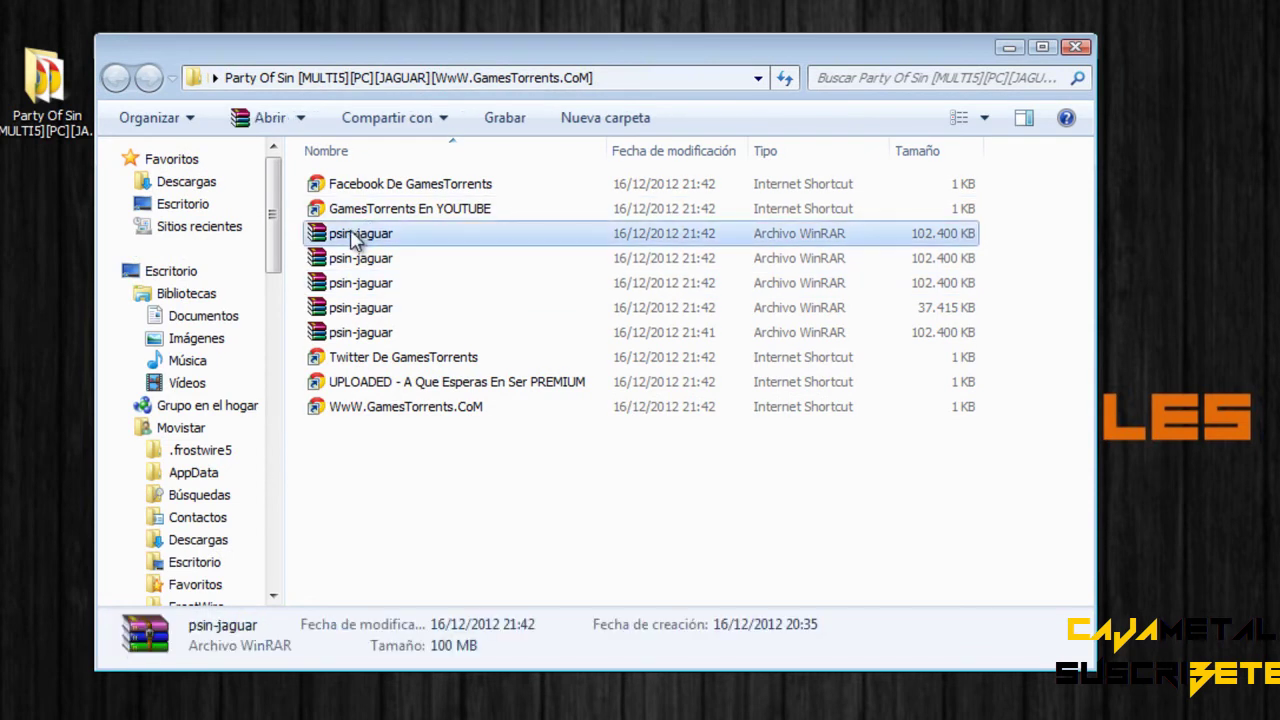
pyautogui.rightClick(355, 240)
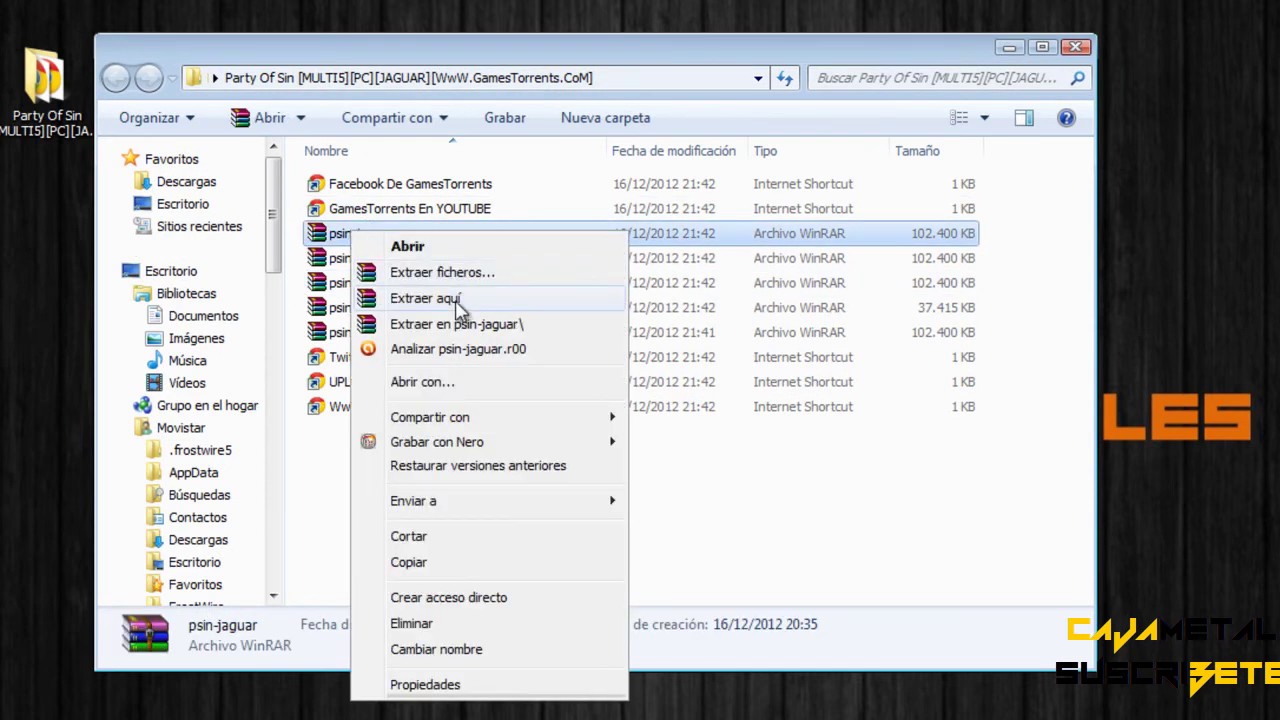
pyautogui.click(458, 300)
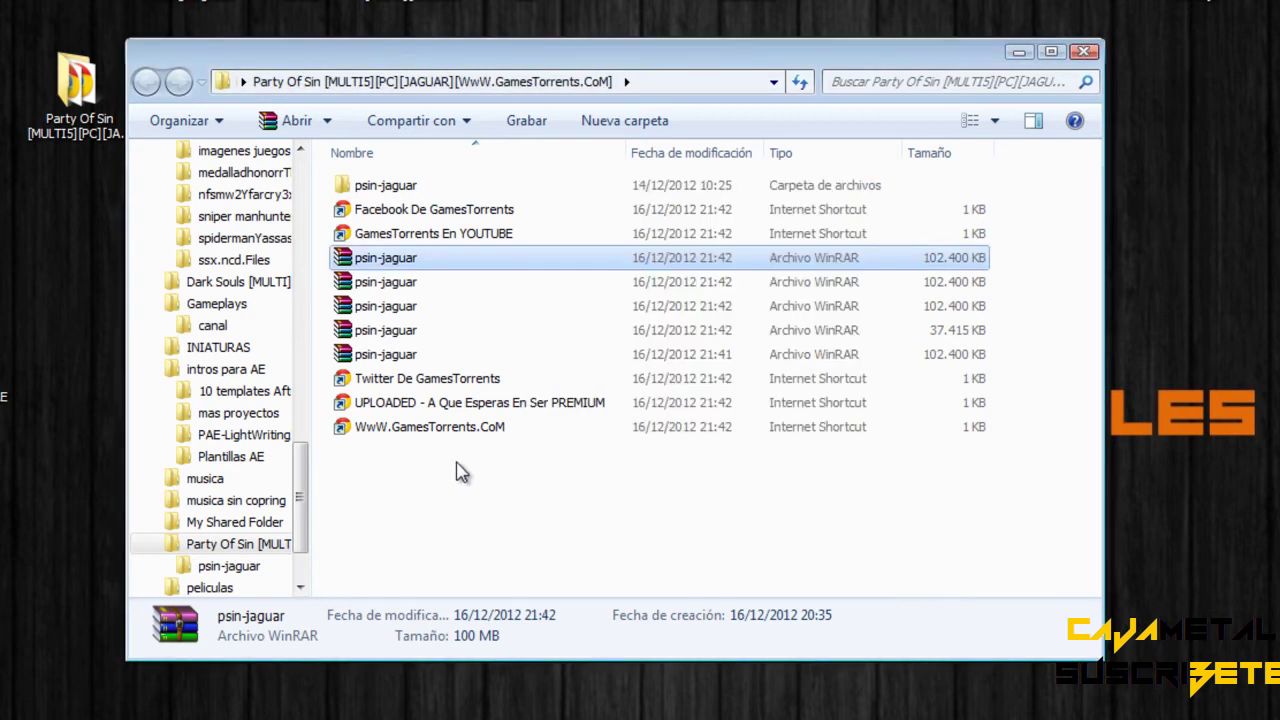
# Try to run the PartyOfSin application from the bin folder inside the extracted psin-jaguar folder, and dismiss the error dialog
pyautogui.doubleClick(392, 190)
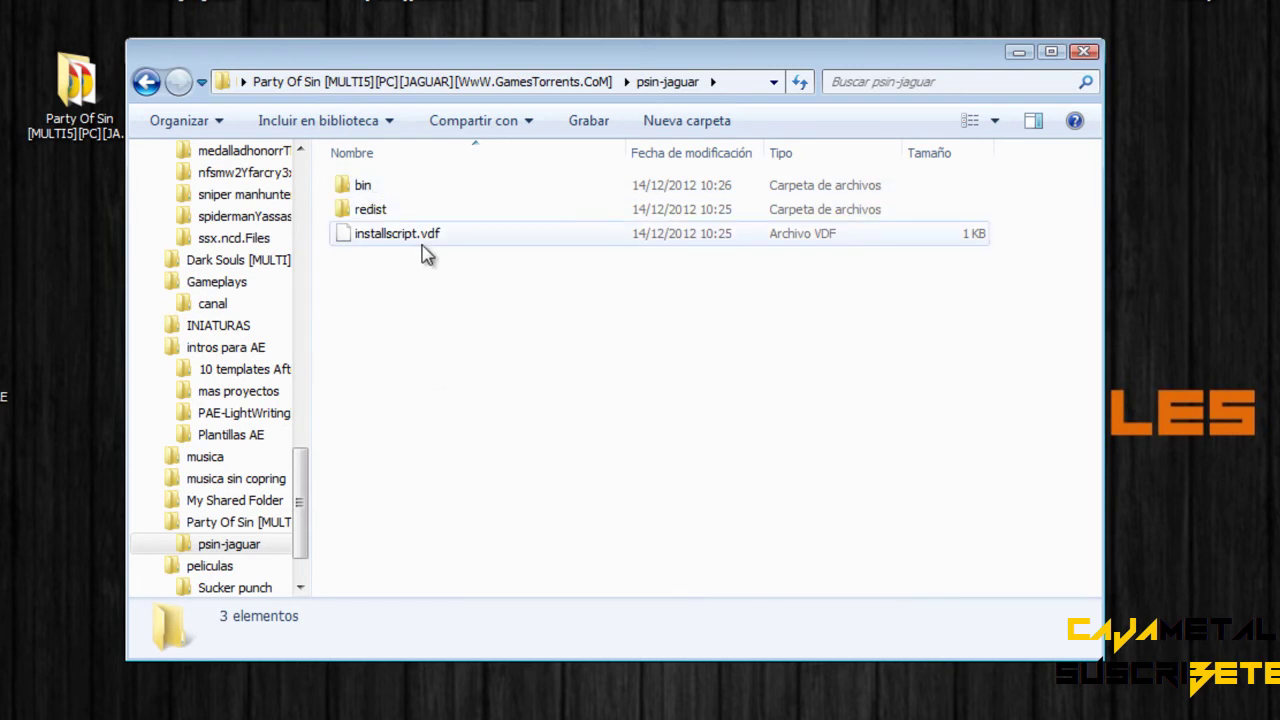
pyautogui.doubleClick(368, 188)
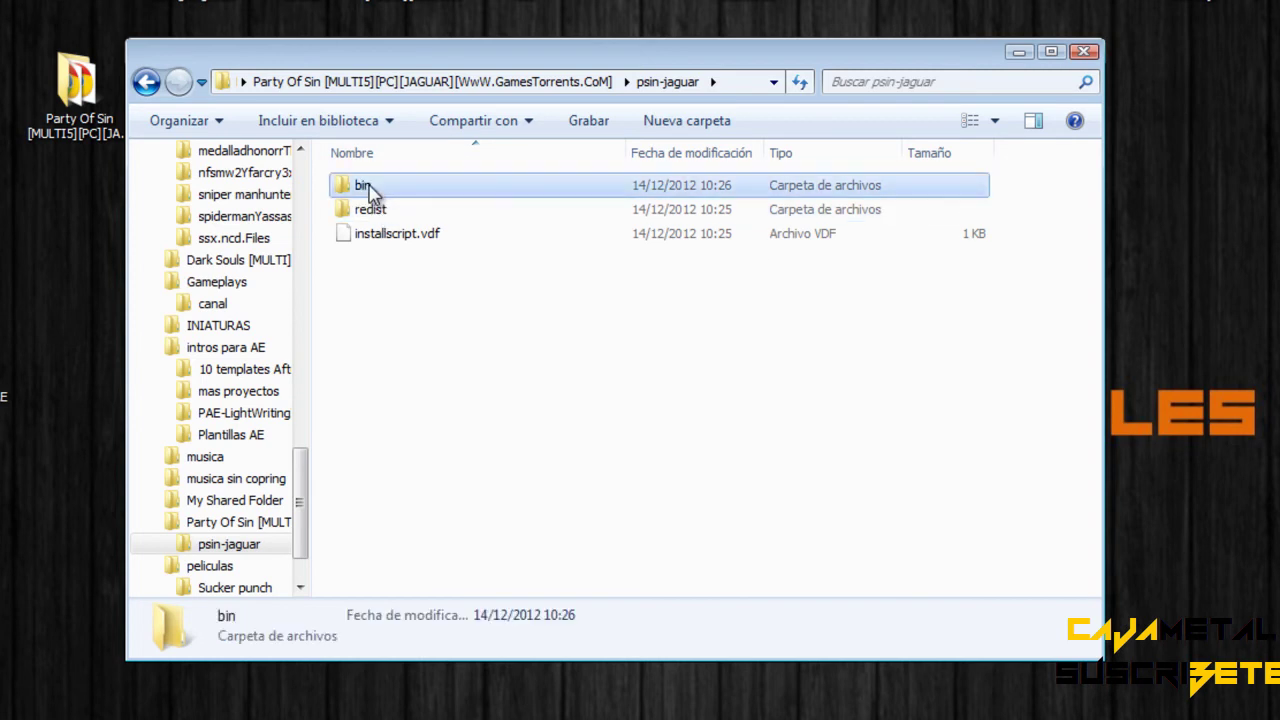
pyautogui.moveTo(1097, 194); pyautogui.dragTo(1095, 266)
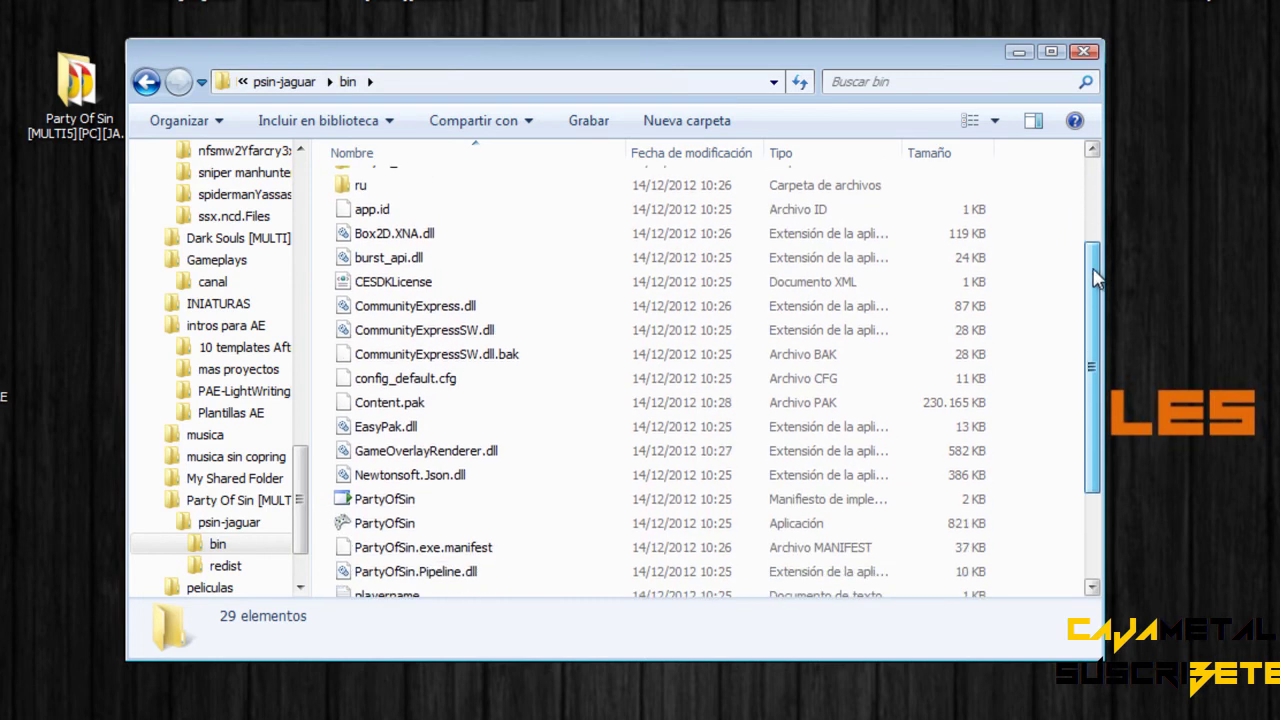
pyautogui.click(366, 527)
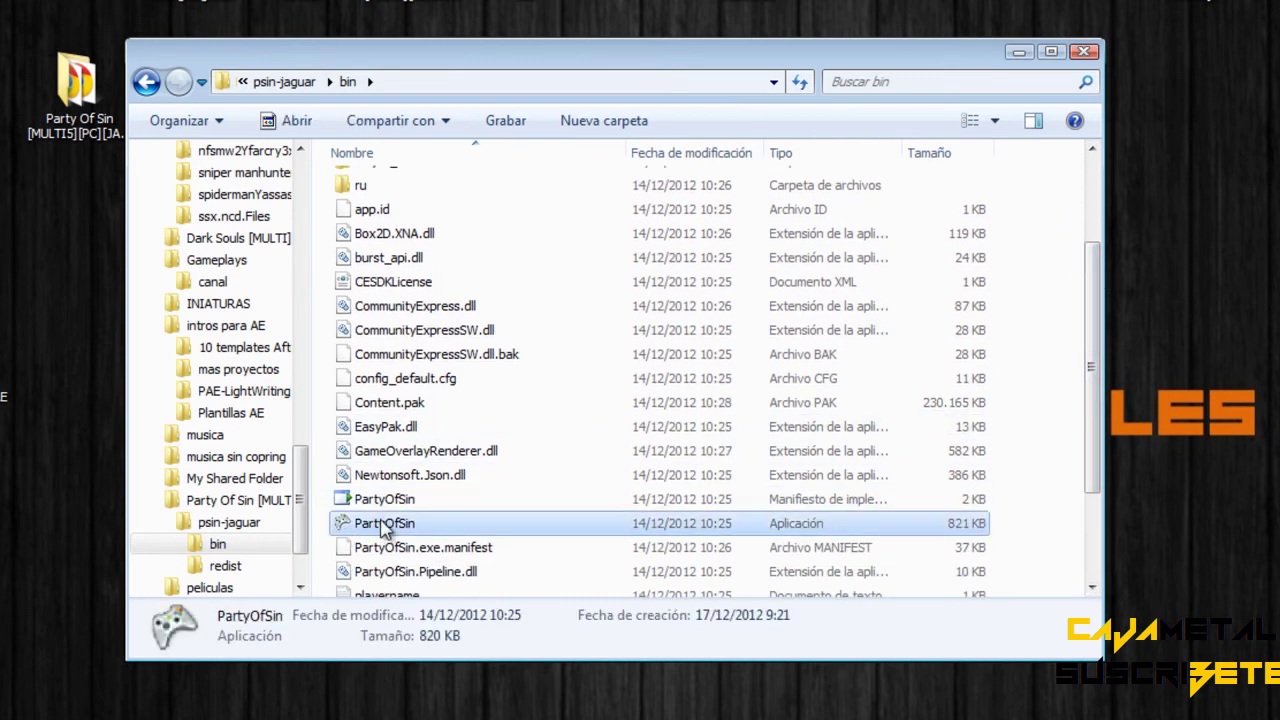
pyautogui.doubleClick(380, 530)
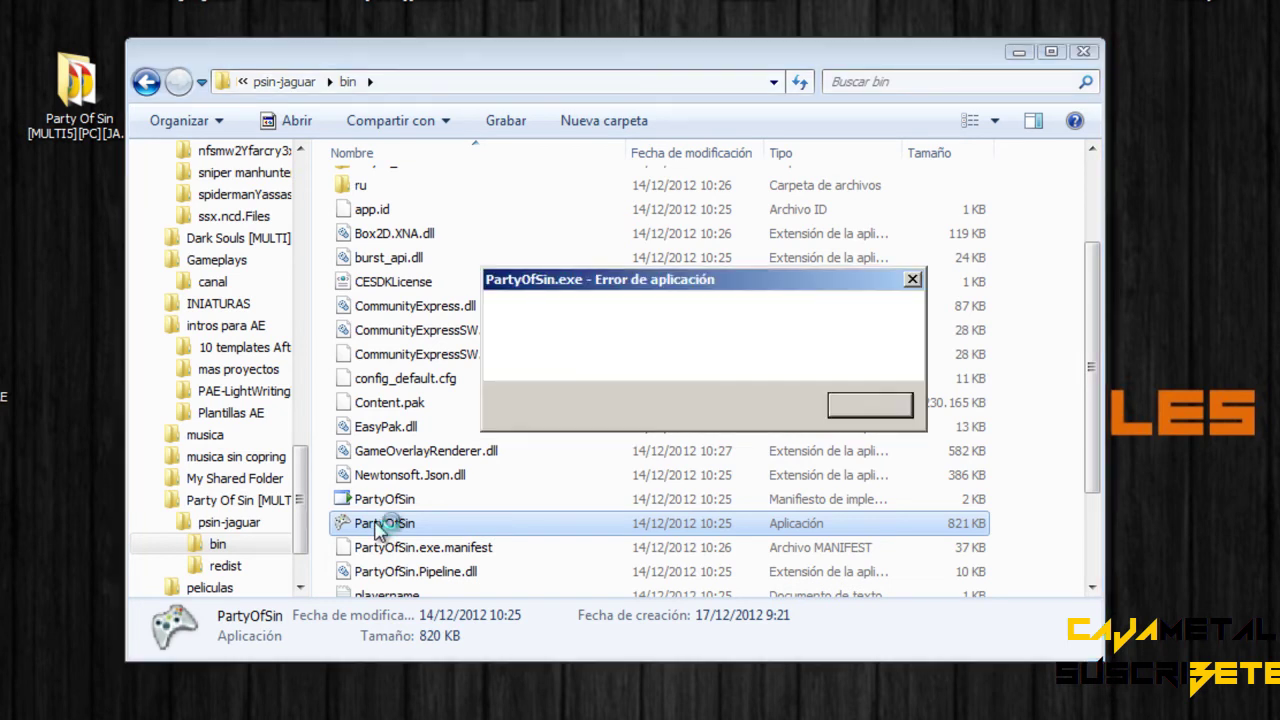
pyautogui.moveTo(770, 285); pyautogui.dragTo(752, 289)
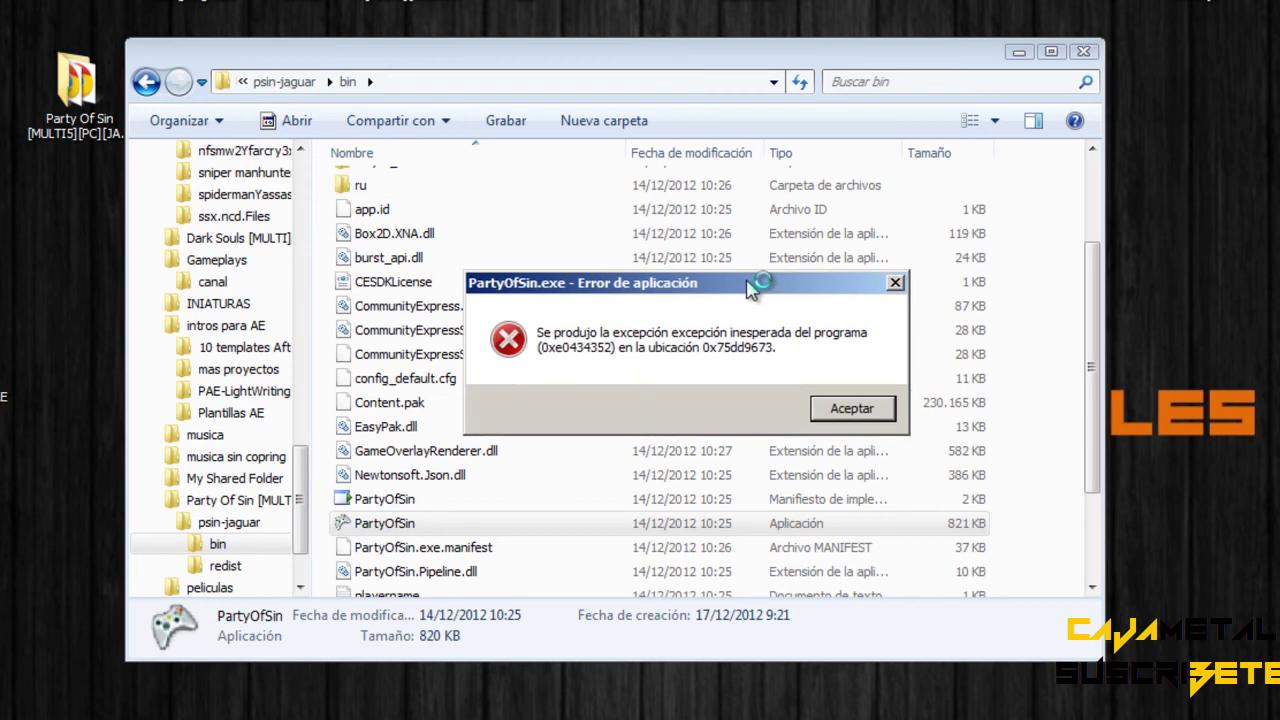
pyautogui.click(850, 409)
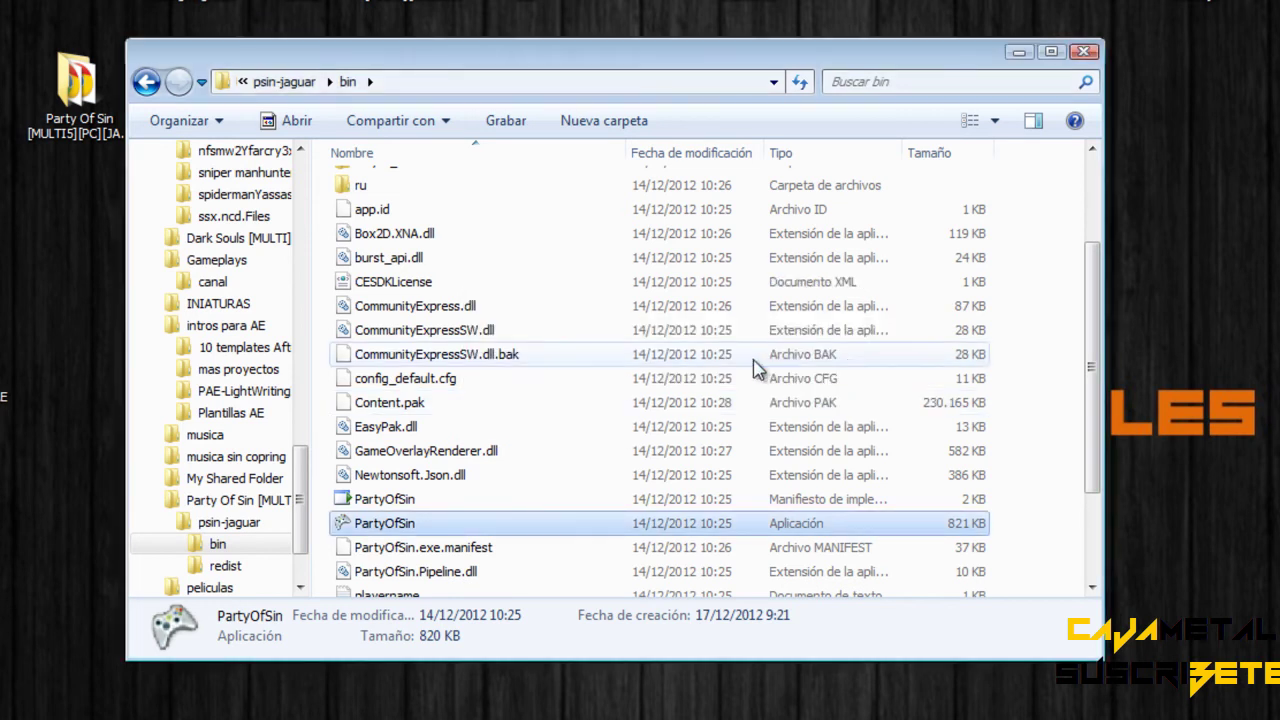
# Install Microsoft .NET Framework 4 with dotNetFx40_Full_setup from psin-jaguar's redist folder, accepting the license terms
pyautogui.scroll(3, 409, 203)
pyautogui.click(146, 83)
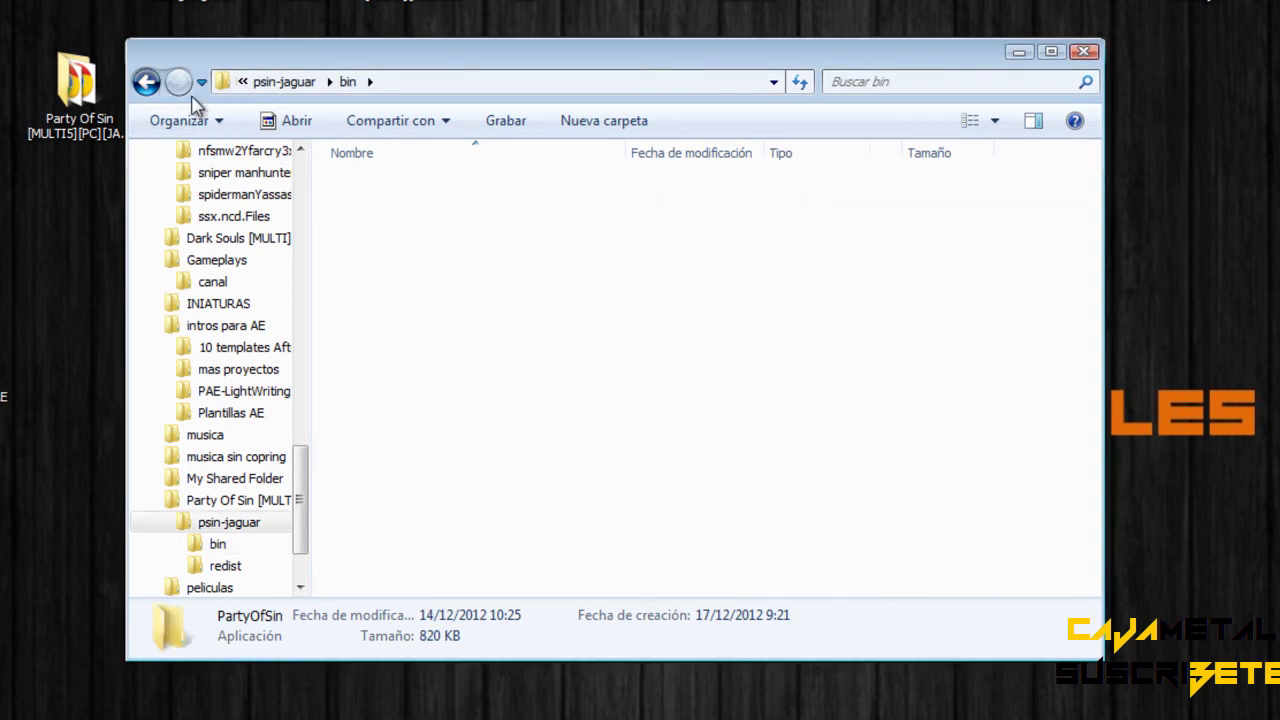
pyautogui.doubleClick(378, 212)
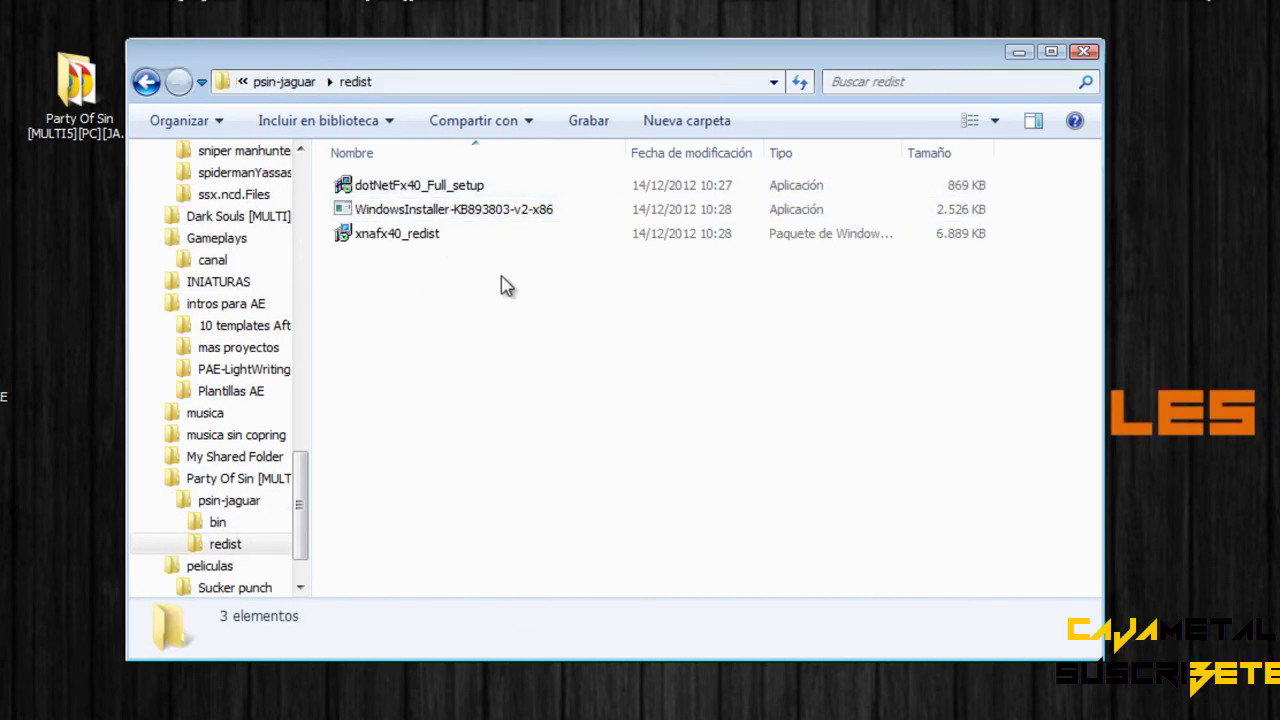
pyautogui.doubleClick(465, 186)
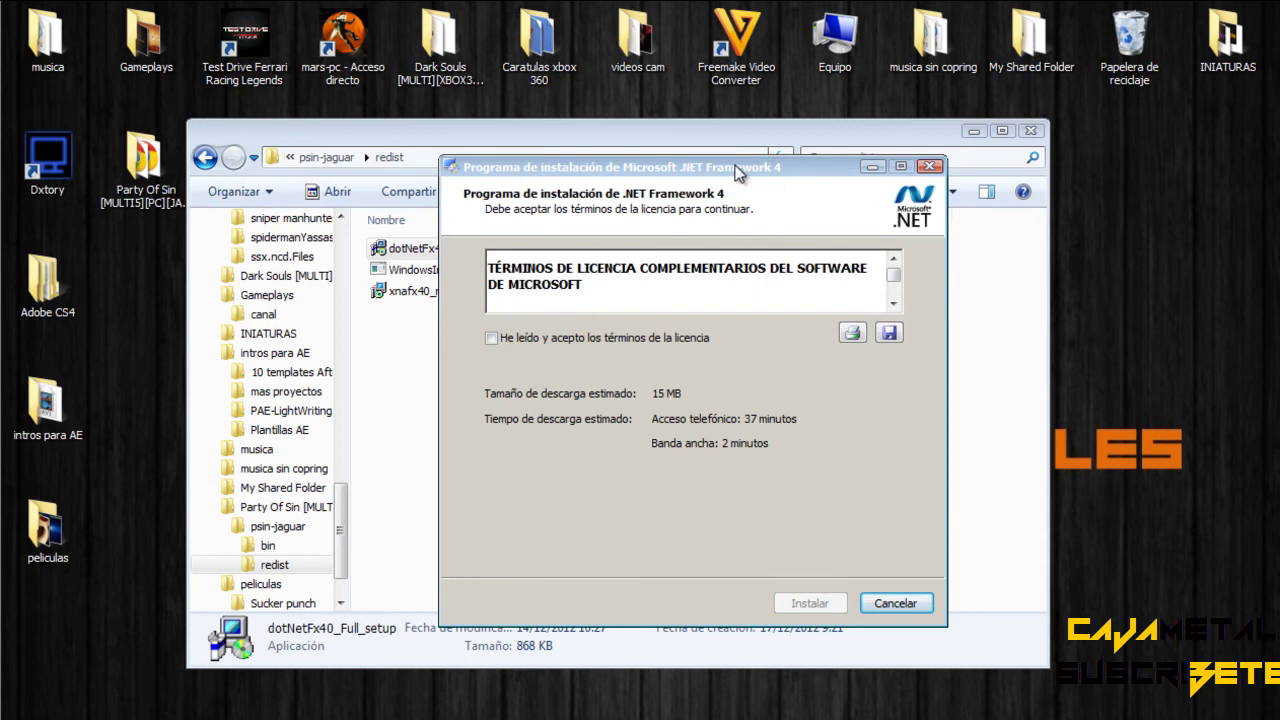
pyautogui.click(490, 335)
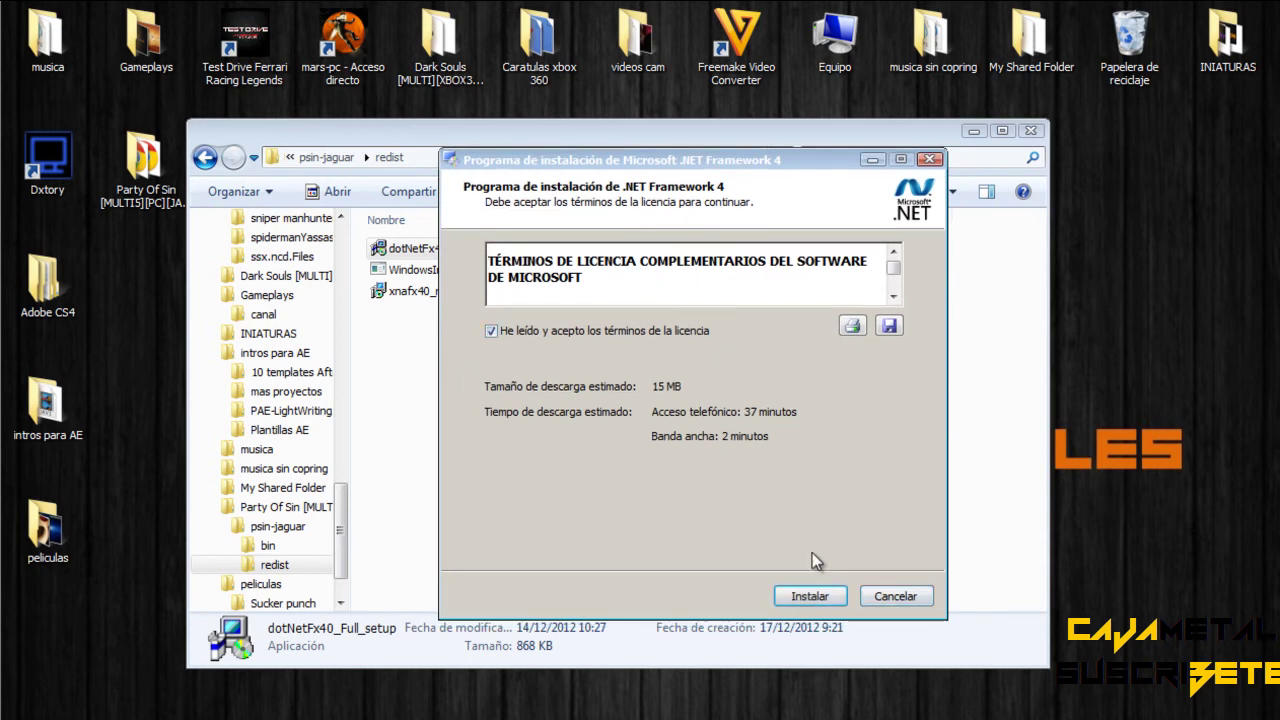
pyautogui.click(810, 597)
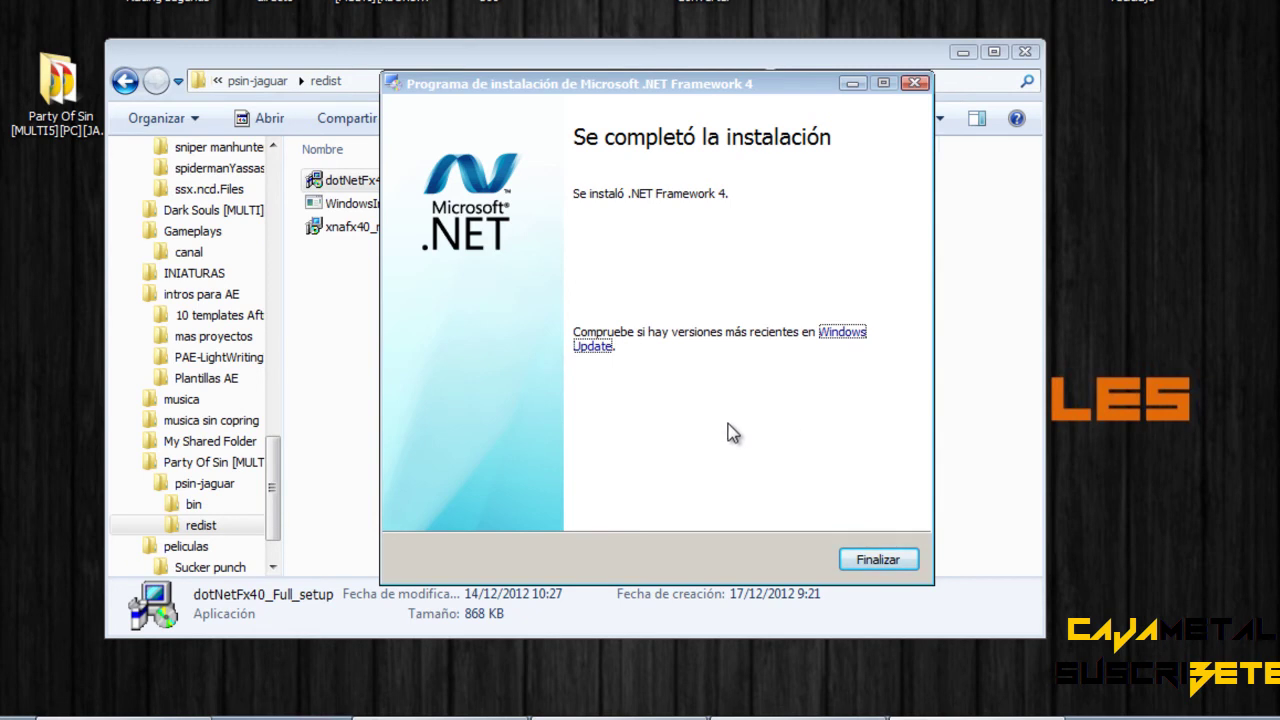
pyautogui.click(906, 563)
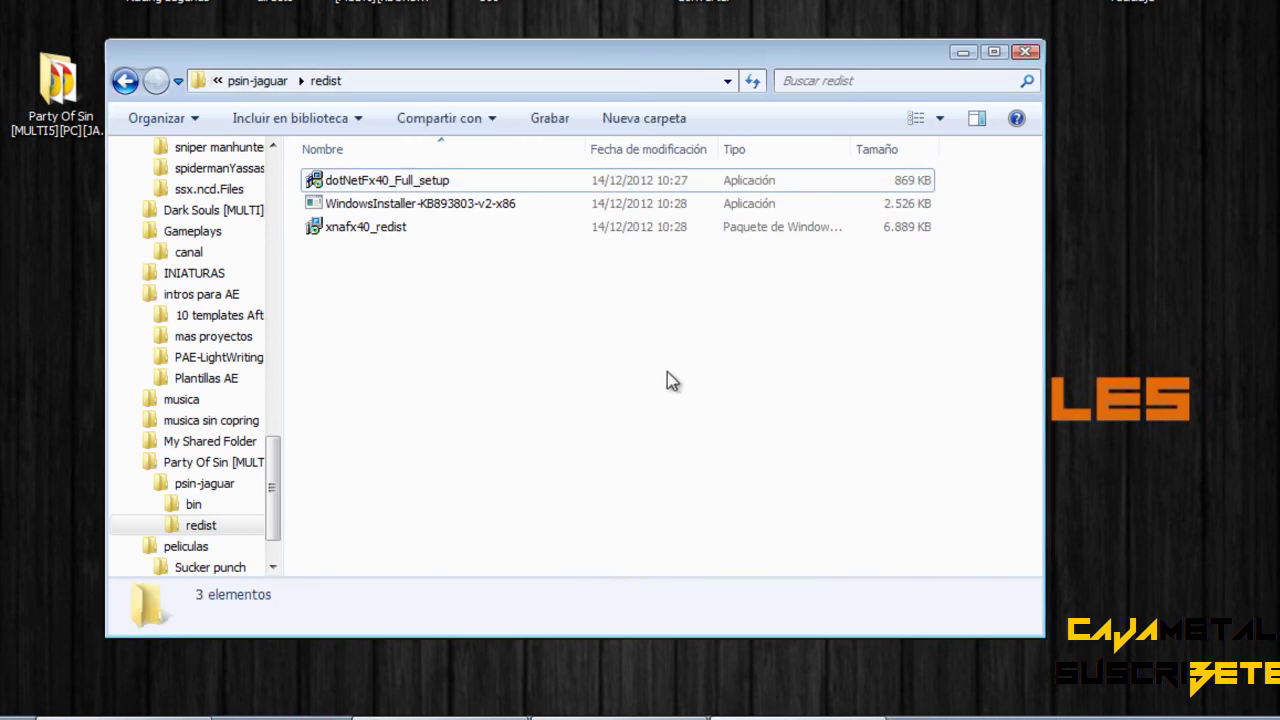
# Try to run the WindowsInstaller-KB893803-v2-x86 installer in the redist folder and dismiss the error dialog
pyautogui.click(428, 205)
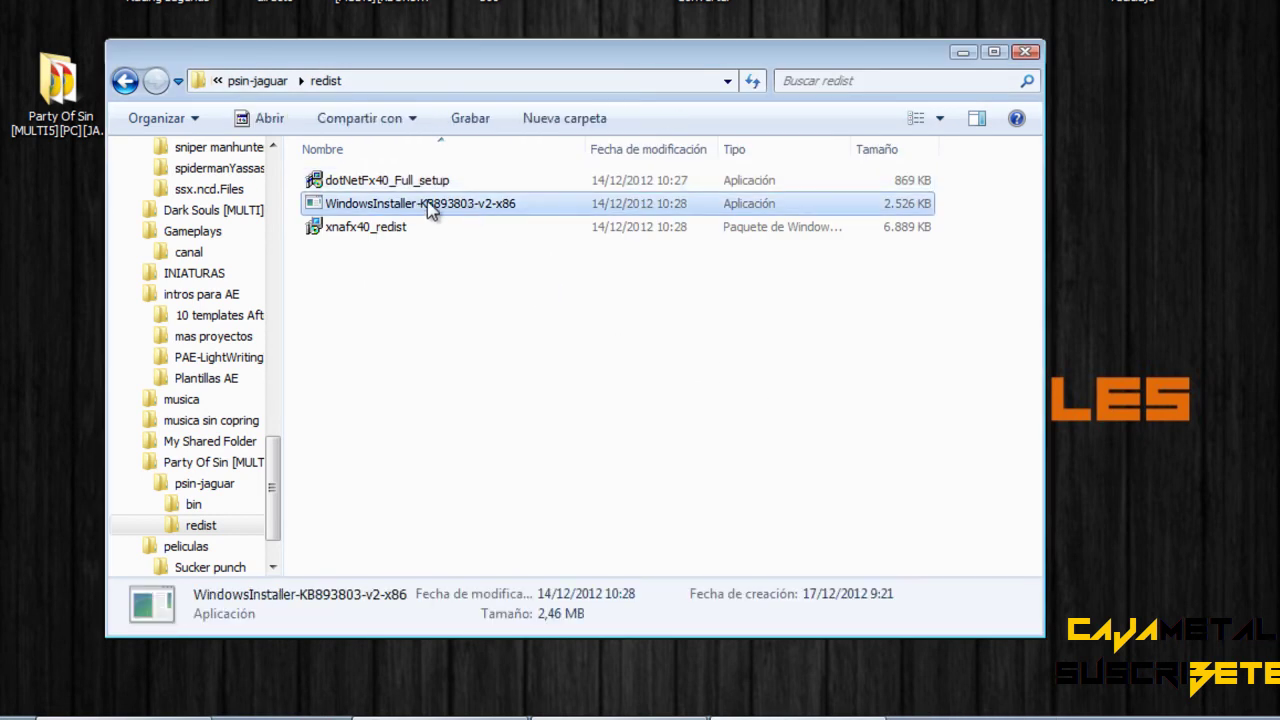
pyautogui.doubleClick(428, 205)
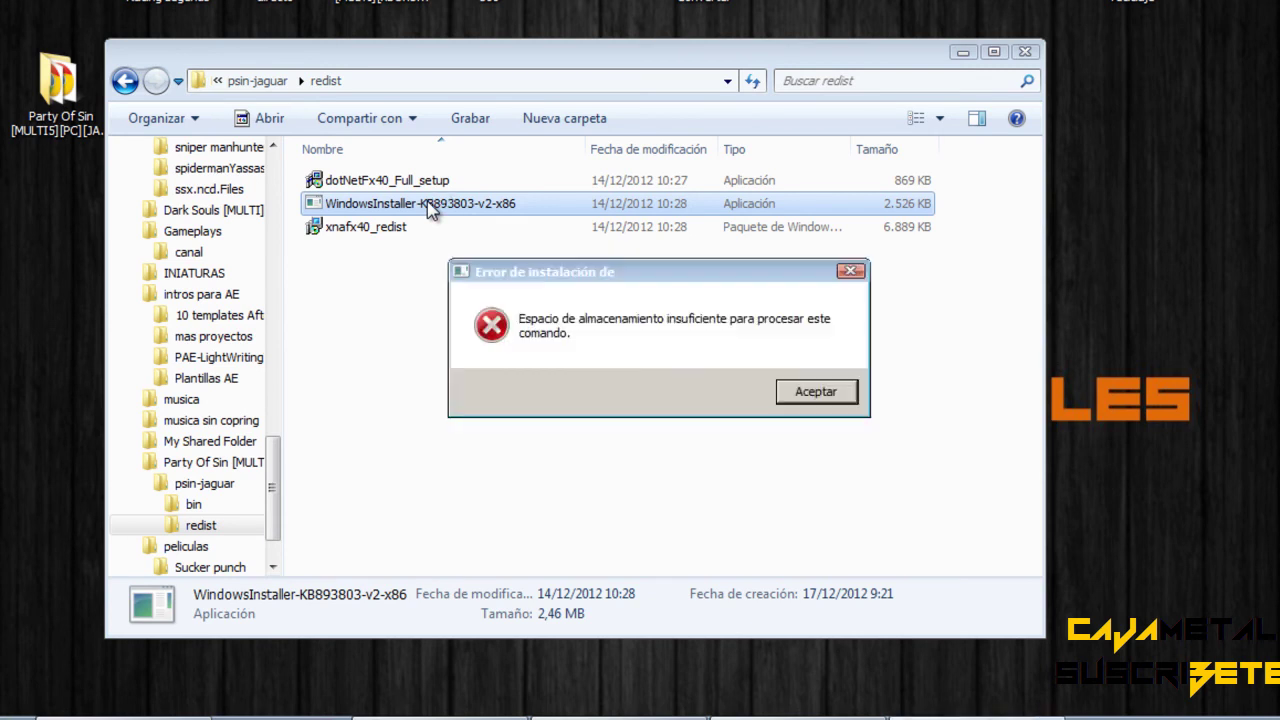
pyautogui.moveTo(800, 272); pyautogui.dragTo(742, 228)
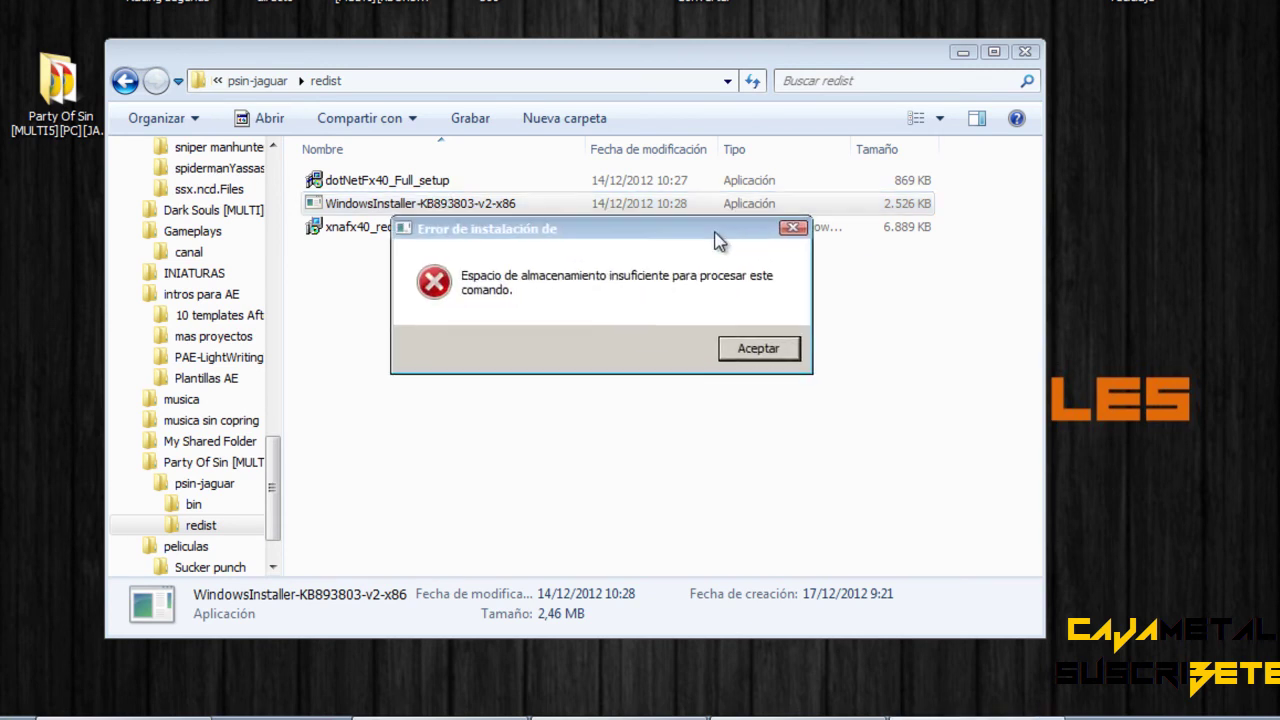
pyautogui.click(758, 350)
pyautogui.click(762, 400)
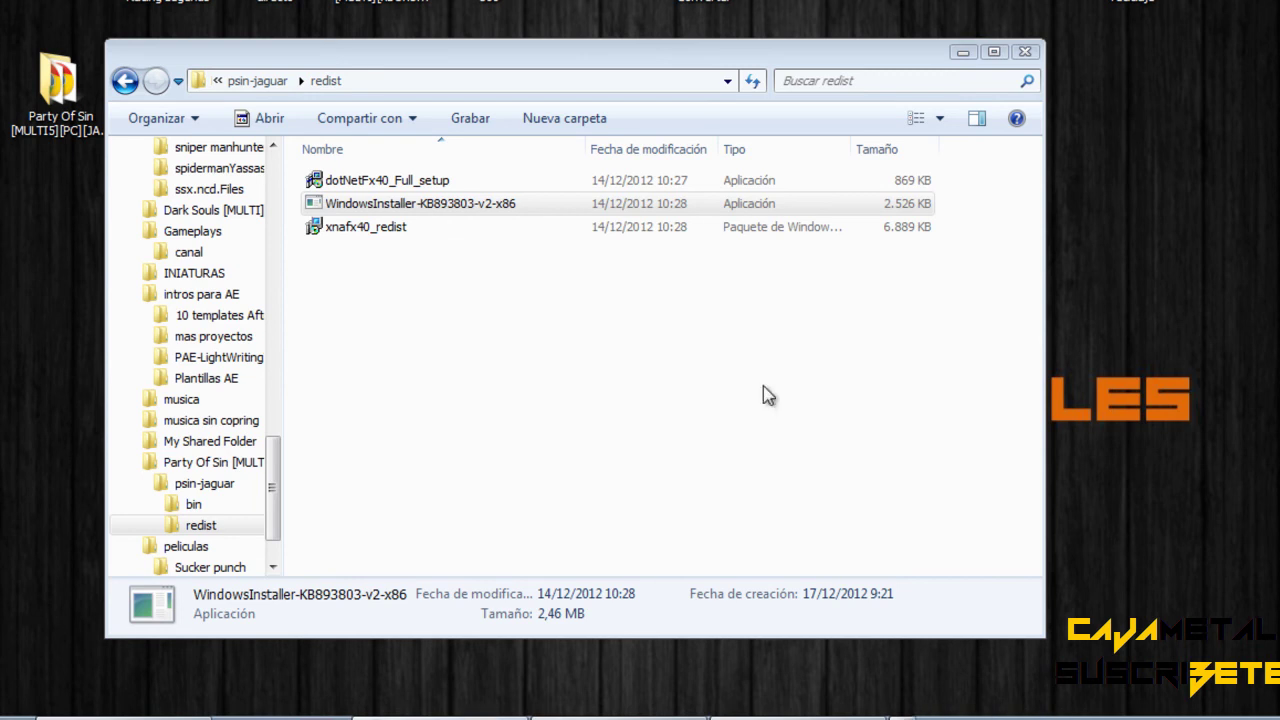
# Install Microsoft XNA Framework Redistributable 4.0 from the xnafx40_redist package, accepting the license agreement
pyautogui.click(370, 228)
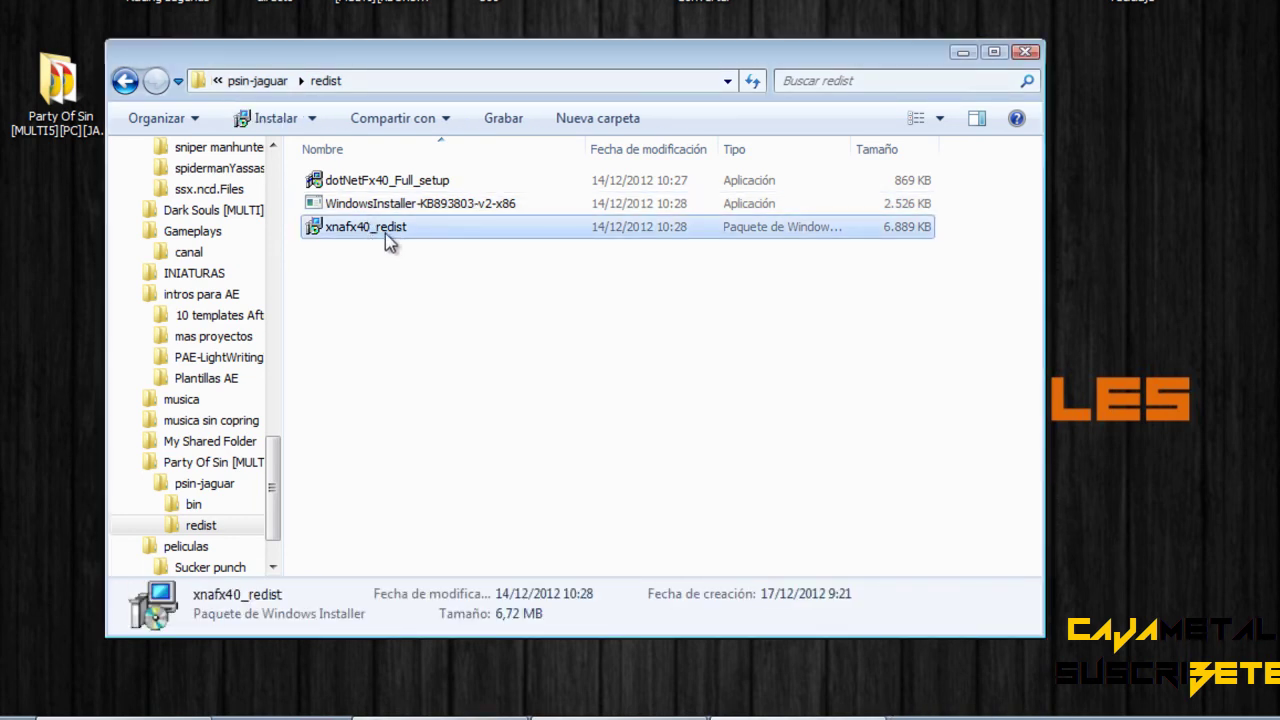
pyautogui.doubleClick(376, 229)
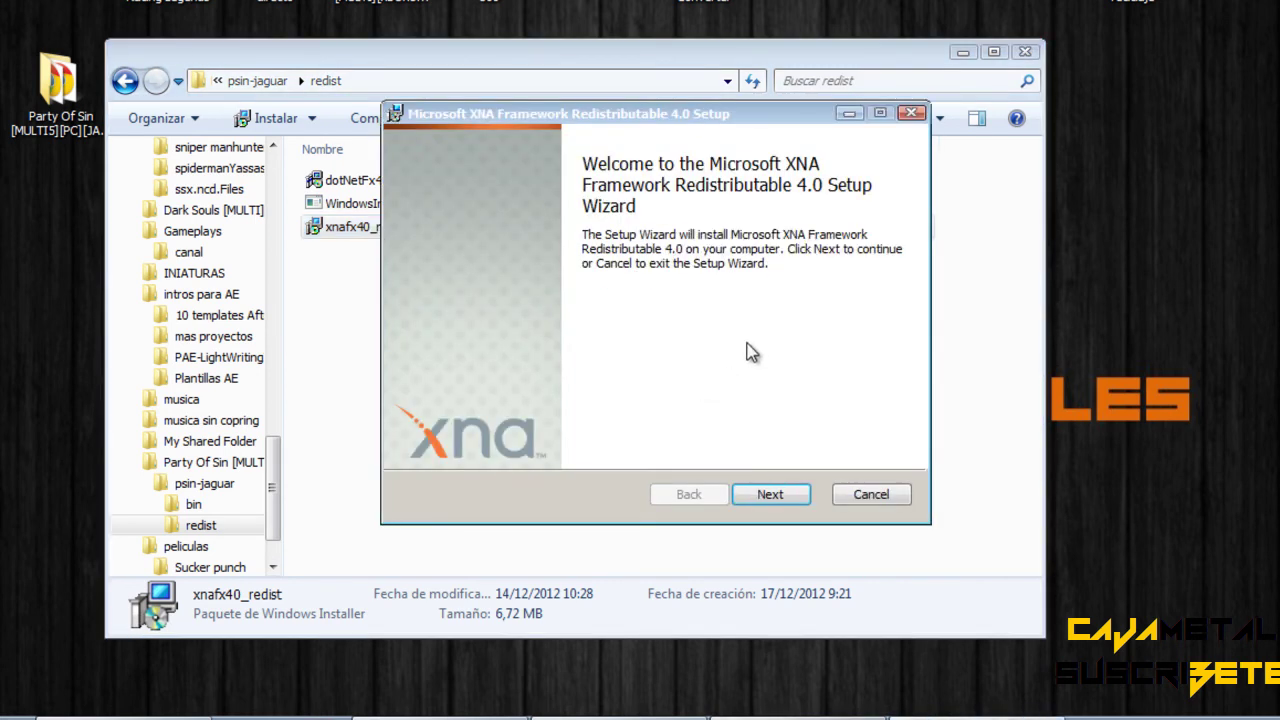
pyautogui.click(793, 503)
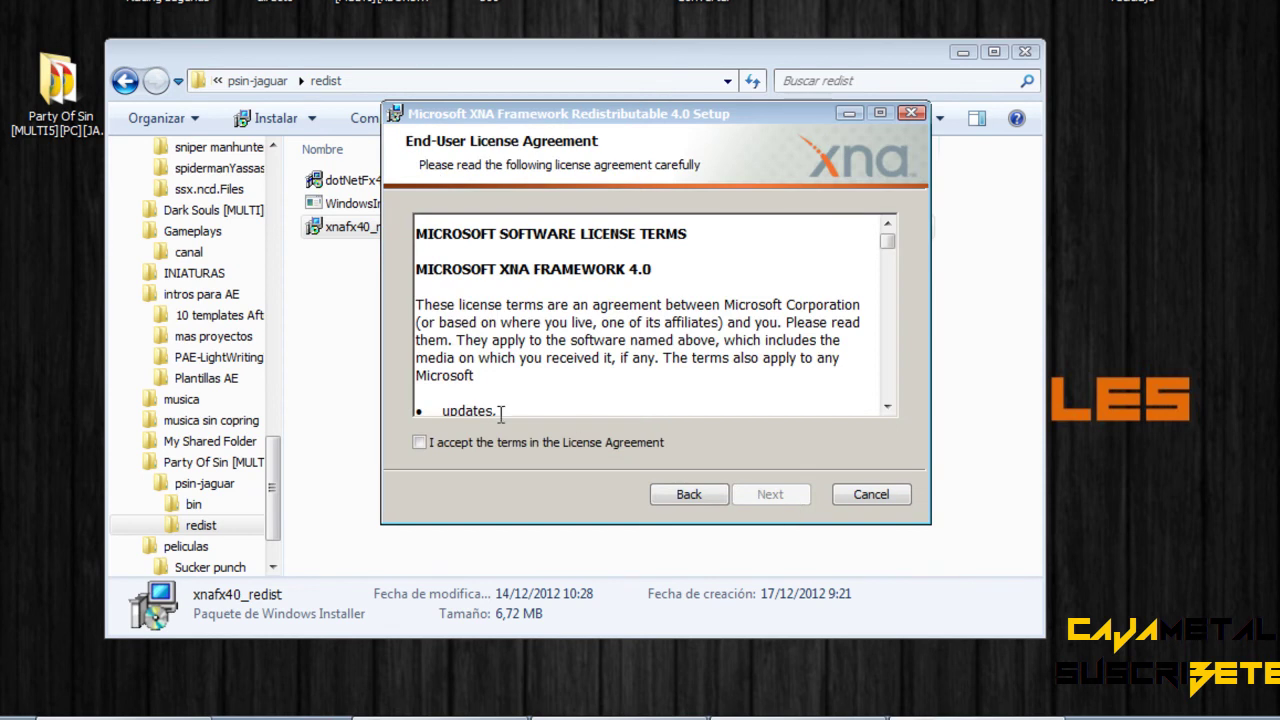
pyautogui.click(474, 447)
pyautogui.click(801, 502)
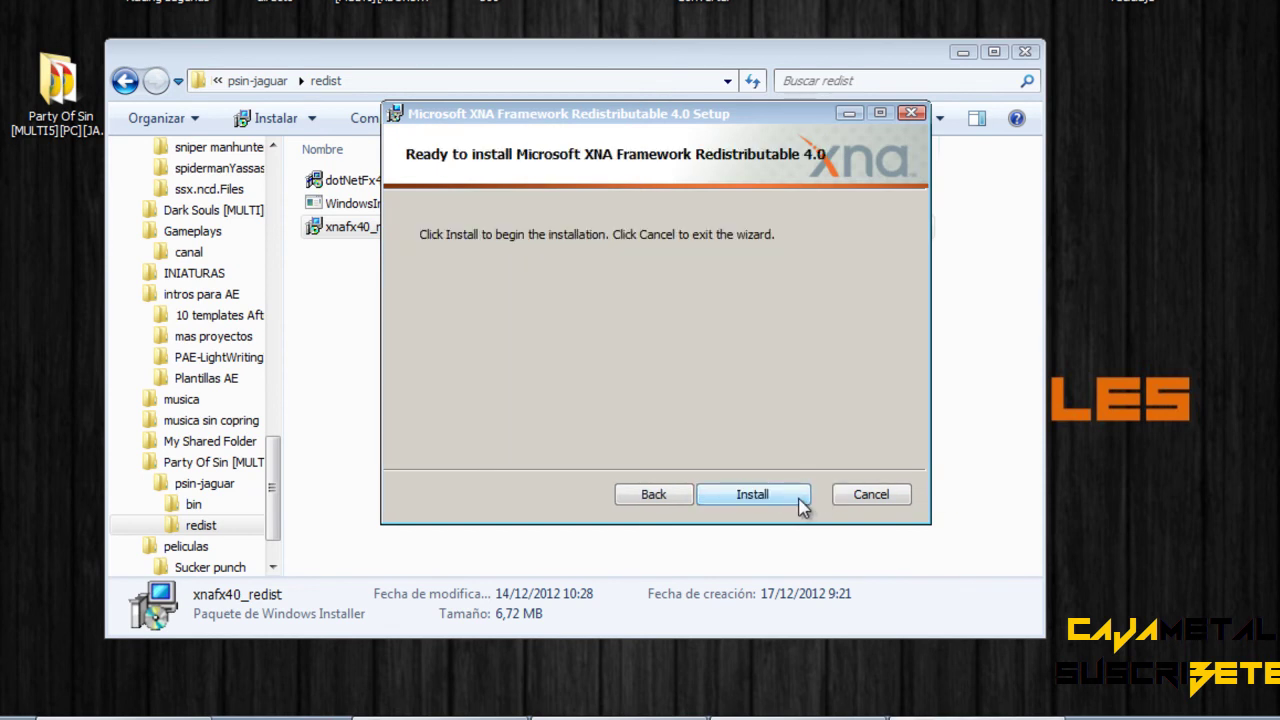
pyautogui.click(794, 495)
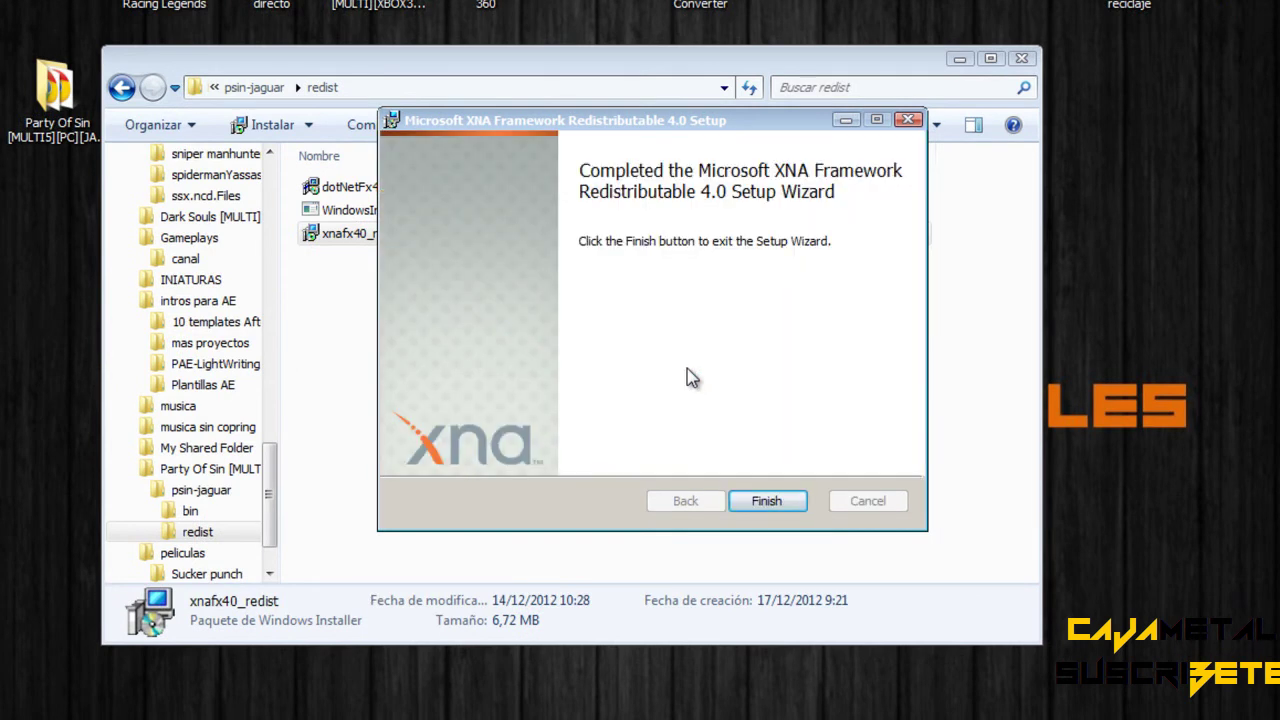
pyautogui.moveTo(597, 119); pyautogui.dragTo(564, 139)
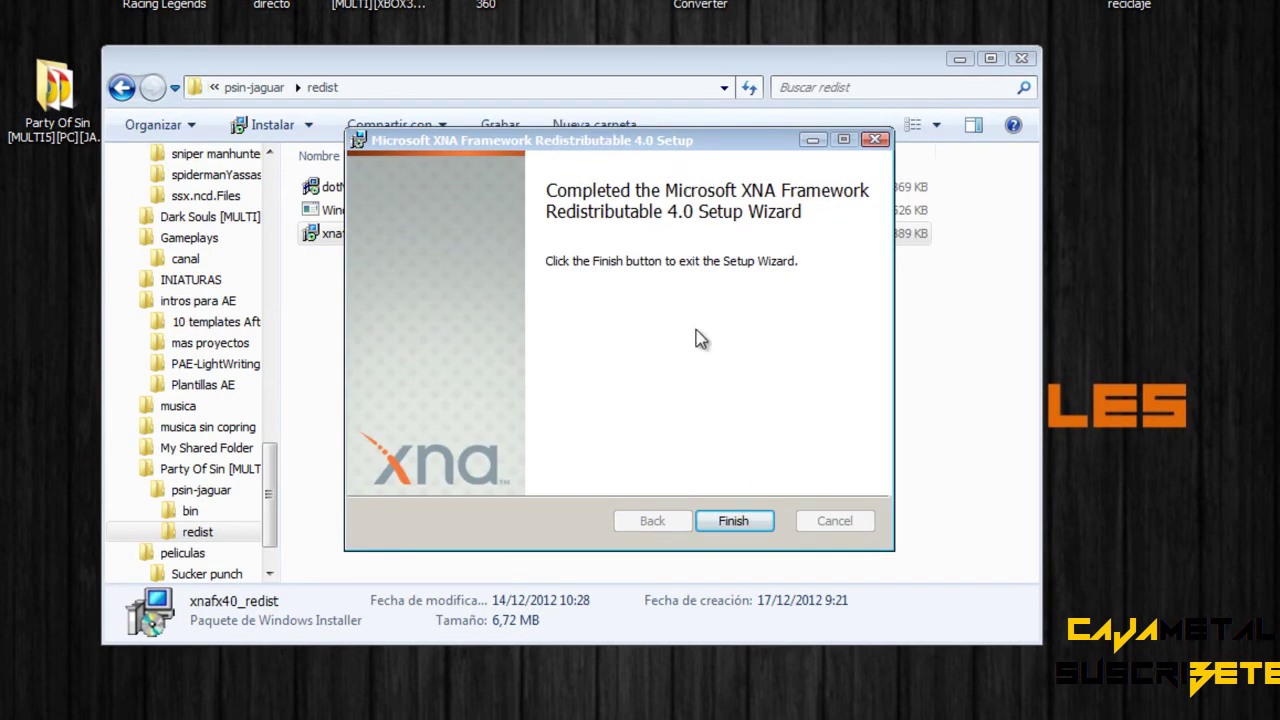
pyautogui.click(727, 524)
pyautogui.moveTo(555, 325); pyautogui.dragTo(470, 190)
pyautogui.click(467, 330)
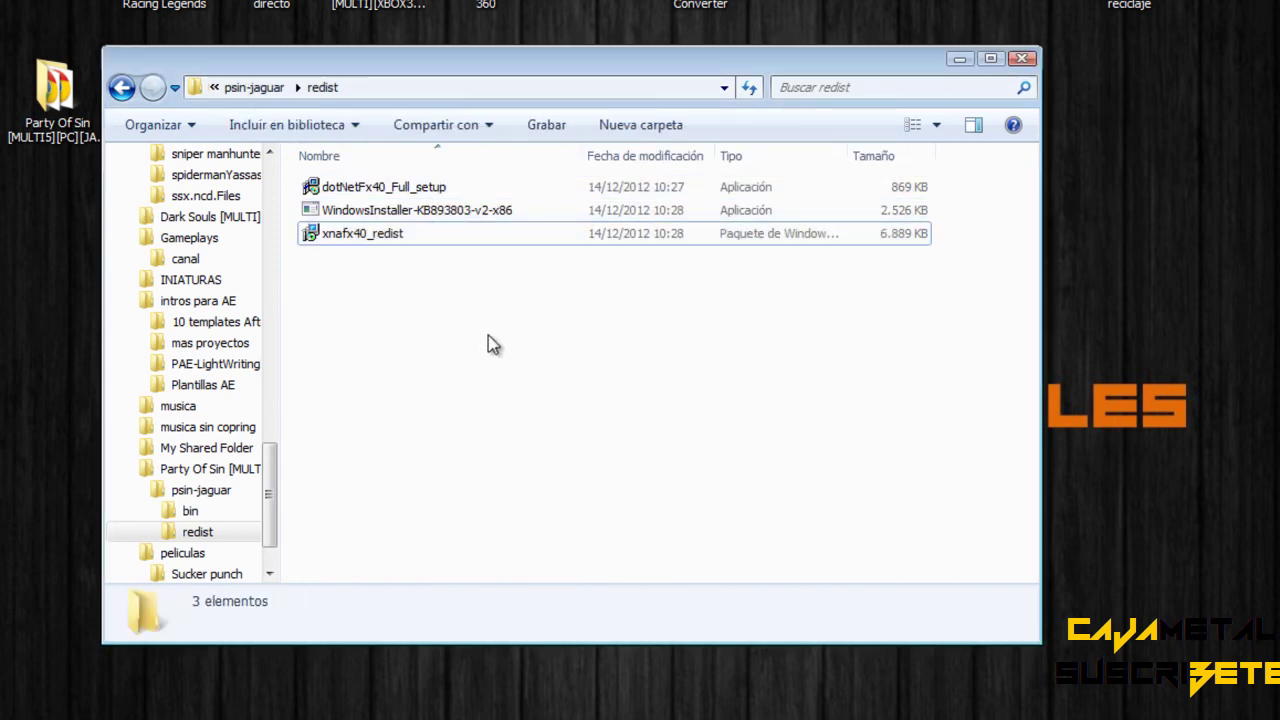
# Return to psin-jaguar's bin folder and run the PartyOfSin application as administrator
pyautogui.click(121, 87)
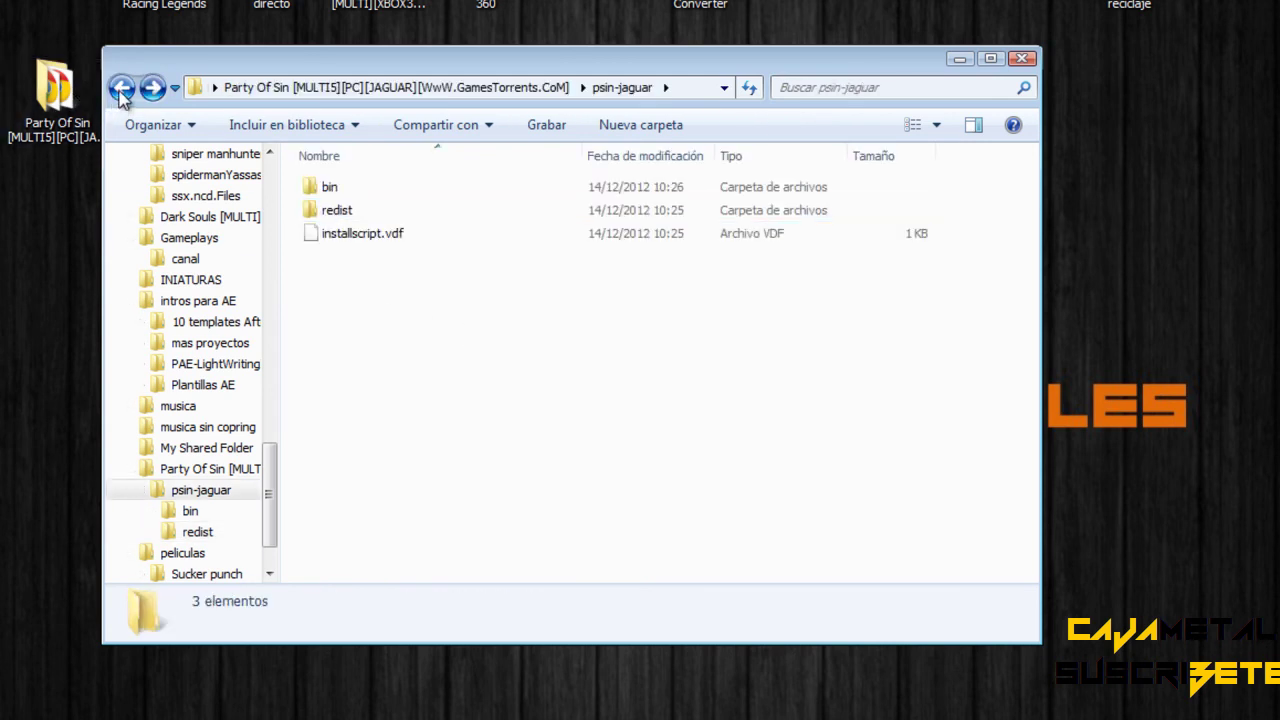
pyautogui.doubleClick(322, 192)
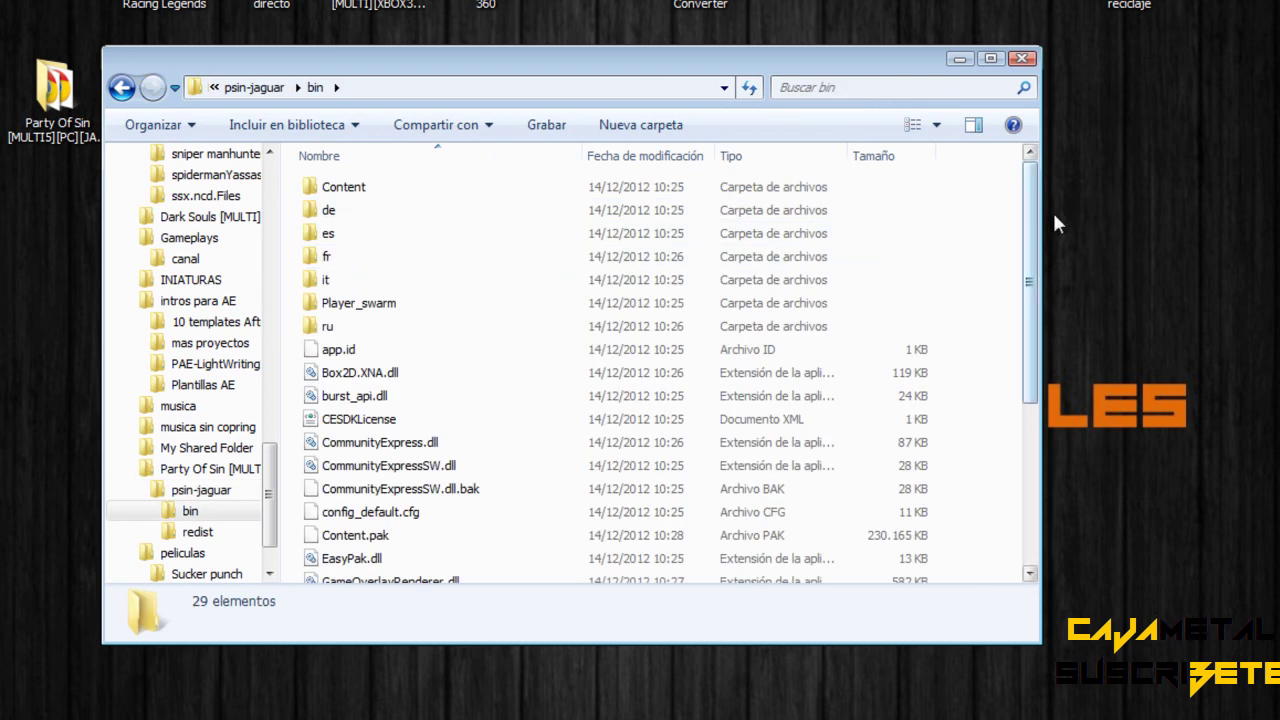
pyautogui.moveTo(1037, 222); pyautogui.dragTo(1037, 310)
pyautogui.moveTo(1035, 355); pyautogui.dragTo(1035, 358)
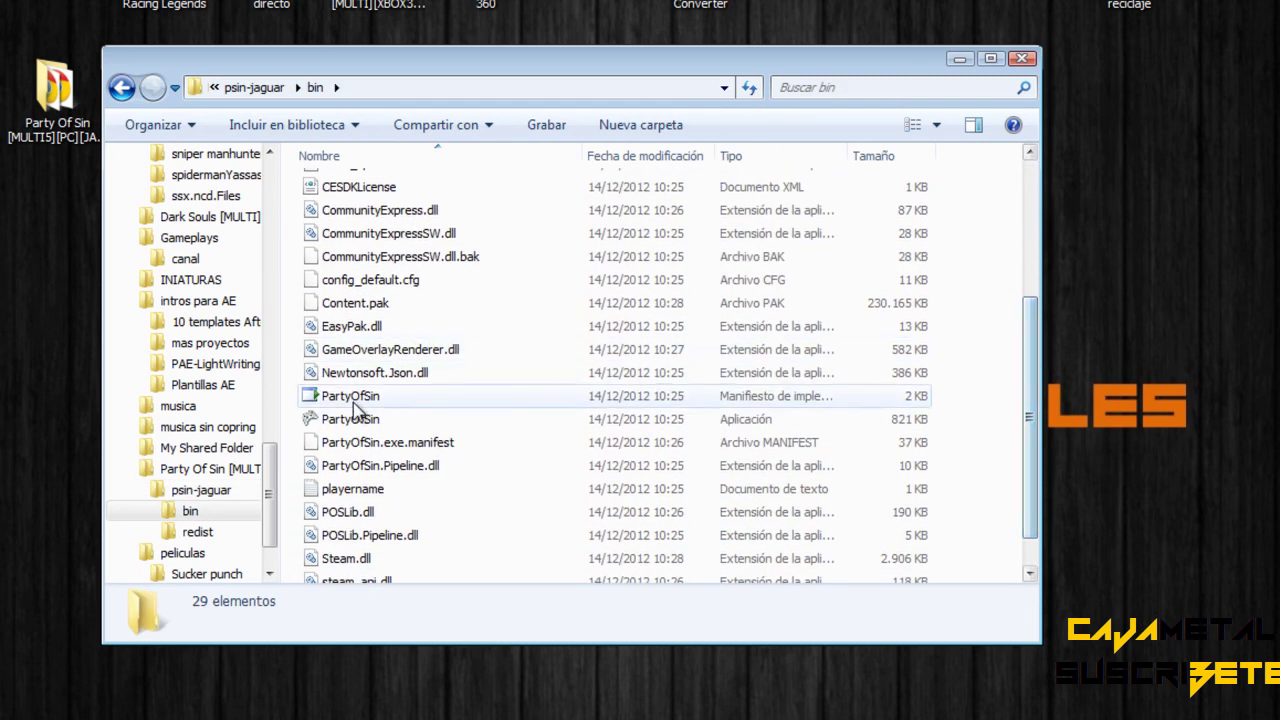
pyautogui.click(347, 422)
pyautogui.doubleClick(345, 422)
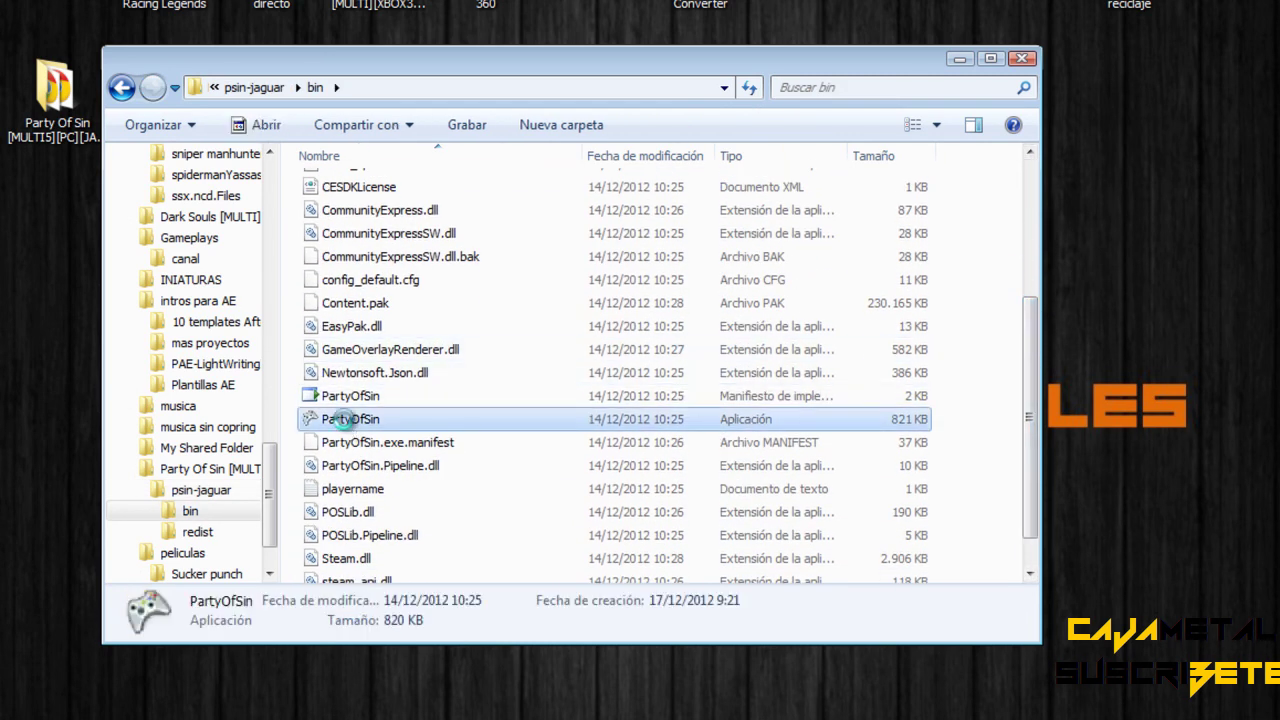
pyautogui.rightClick(343, 419)
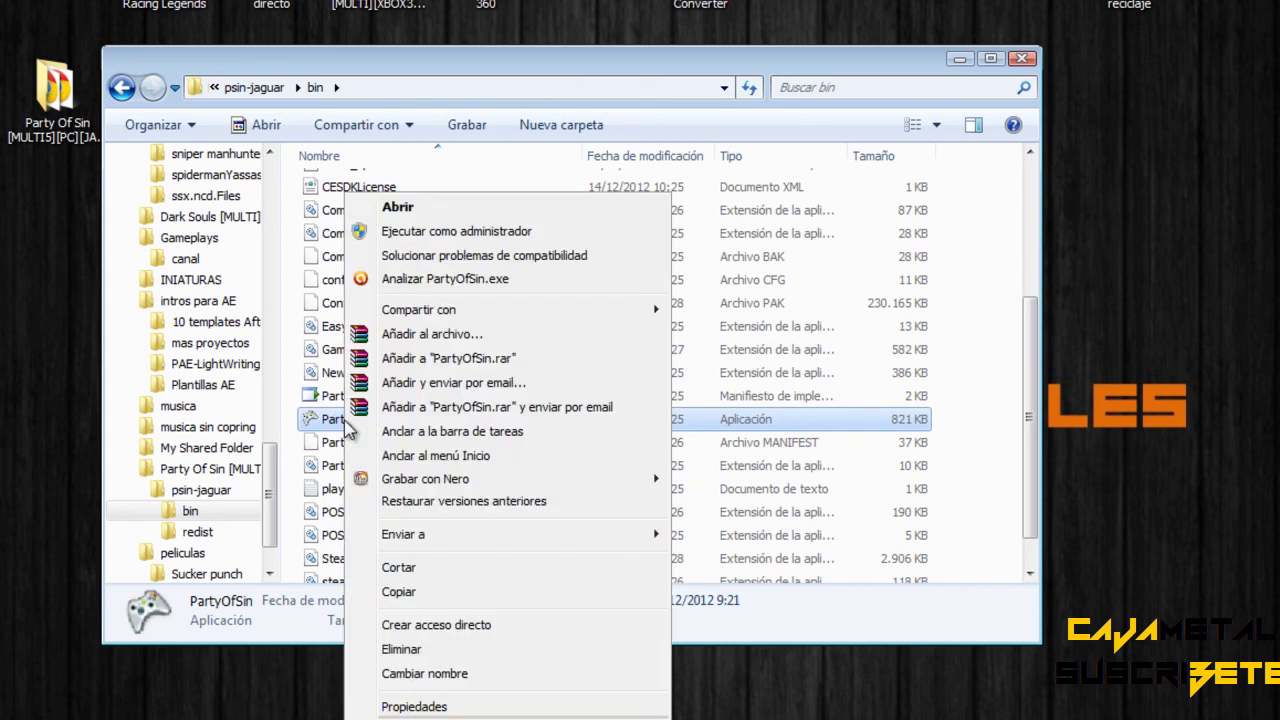
pyautogui.click(478, 233)
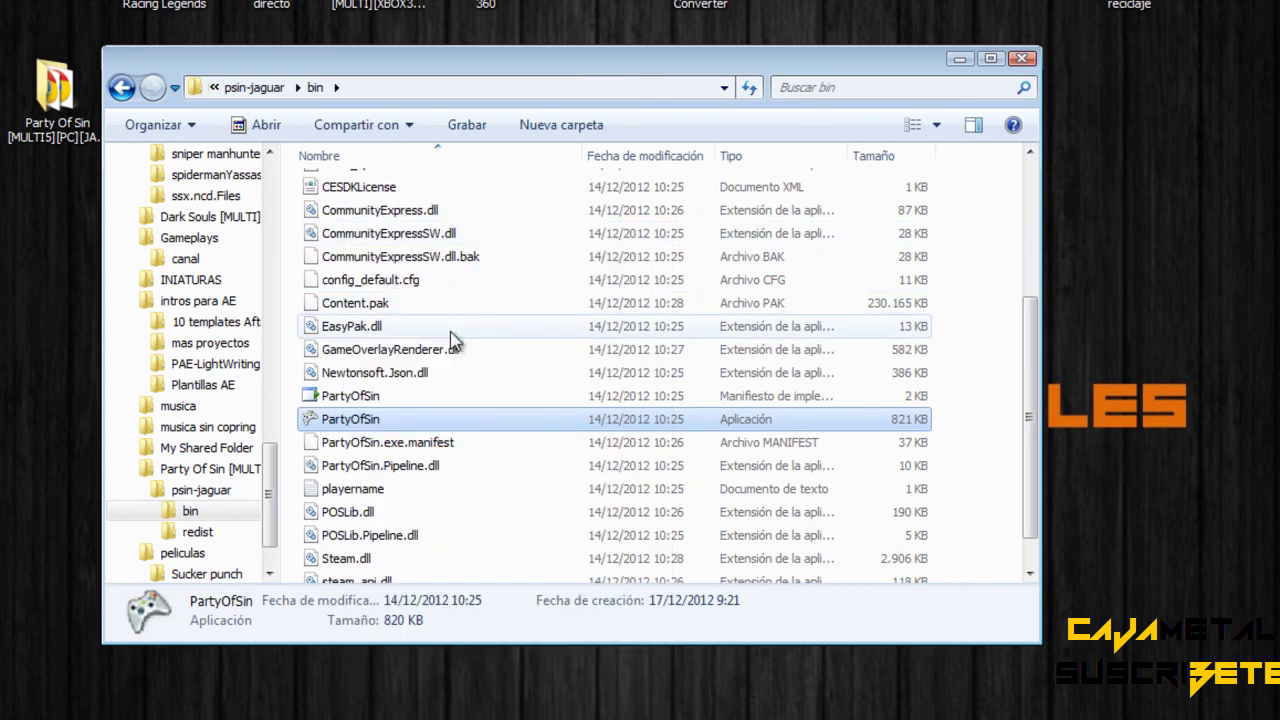